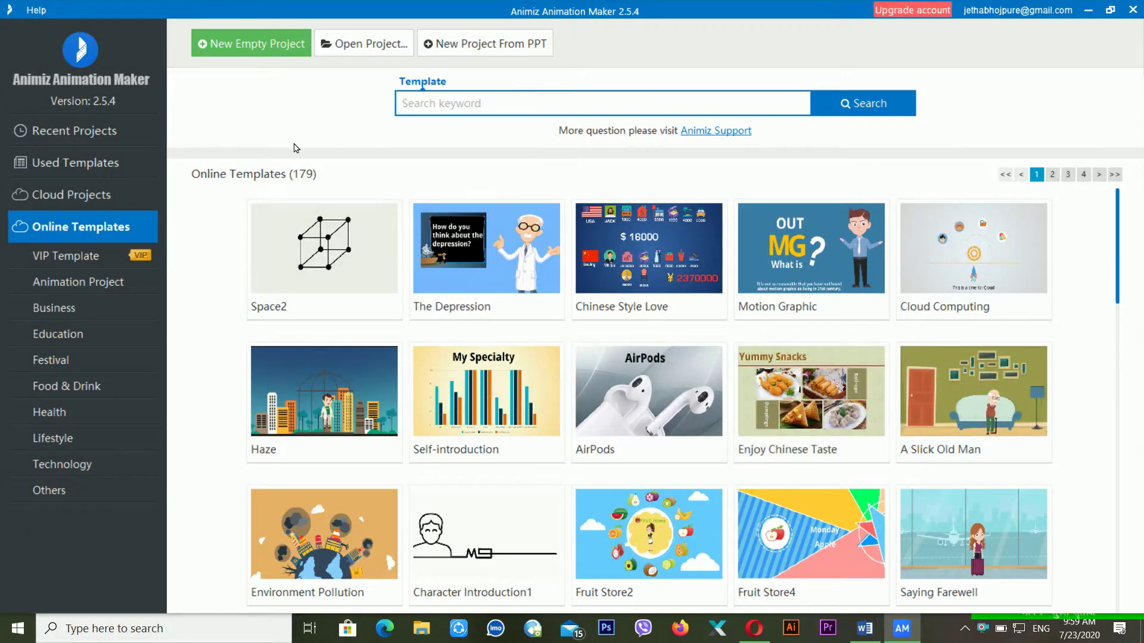
Step: Create a new empty project and insert the yellow convertible car SVG from the Transportation category
click(257, 56)
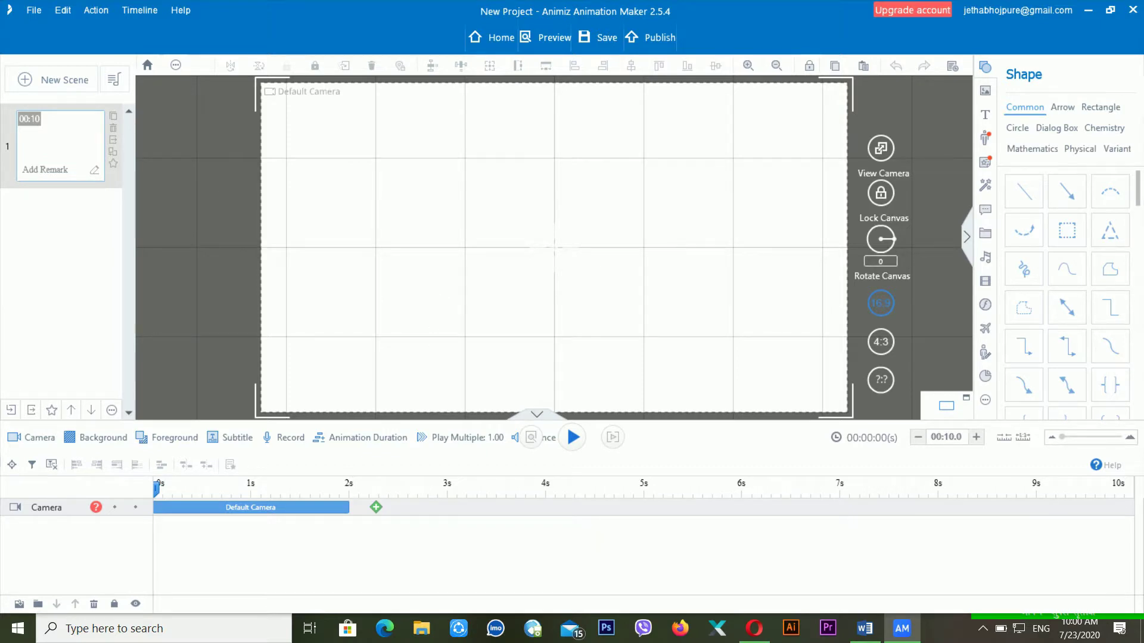
click(989, 238)
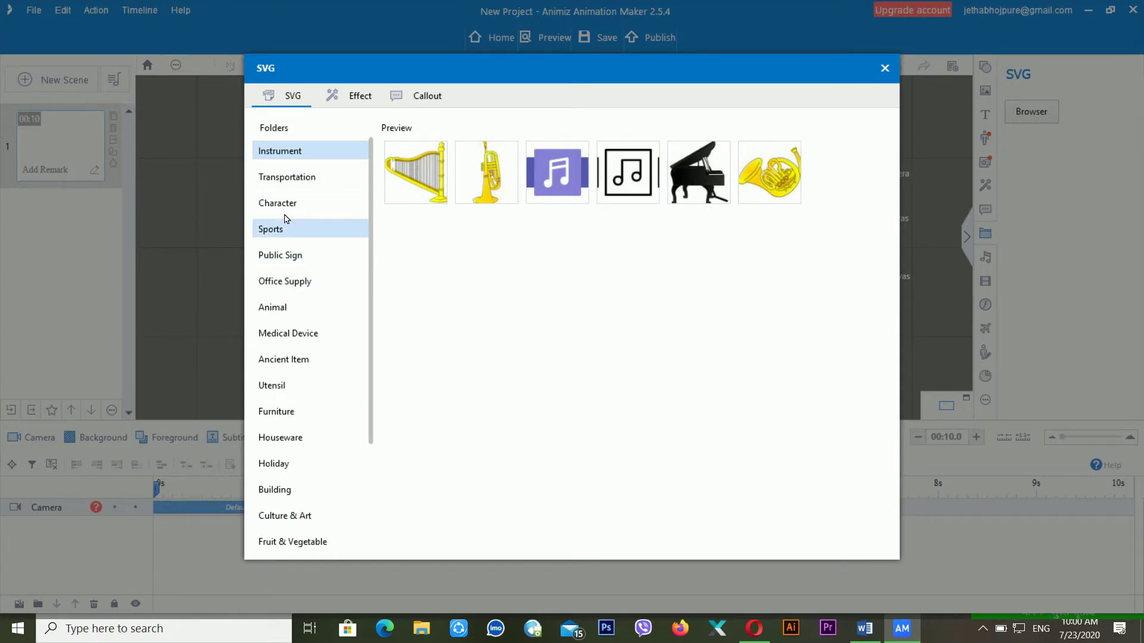
click(292, 190)
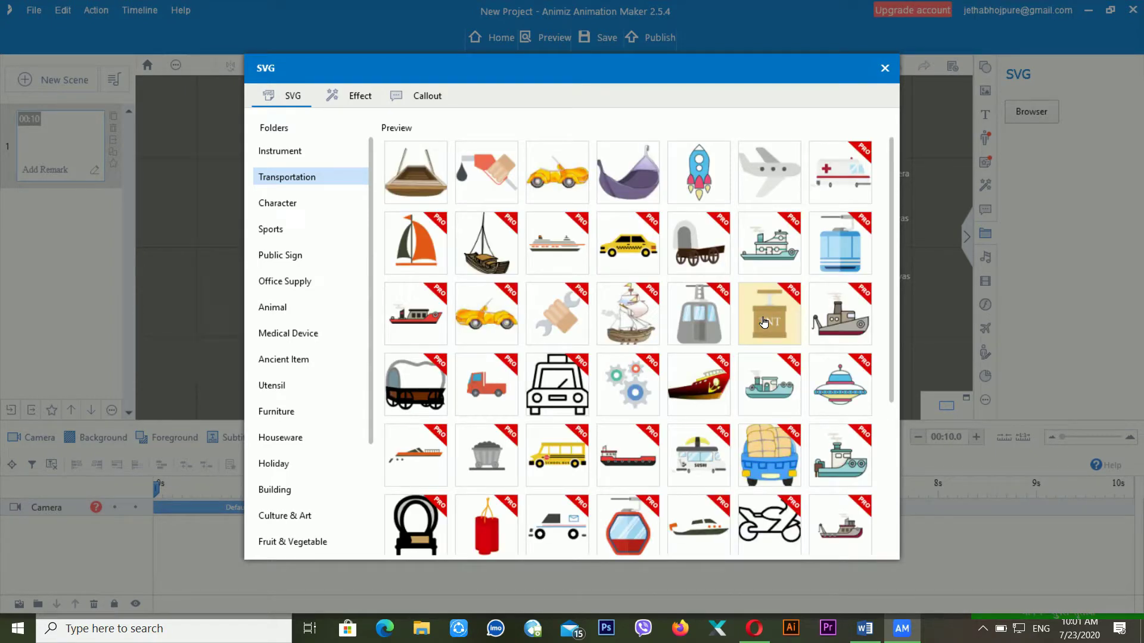
click(579, 183)
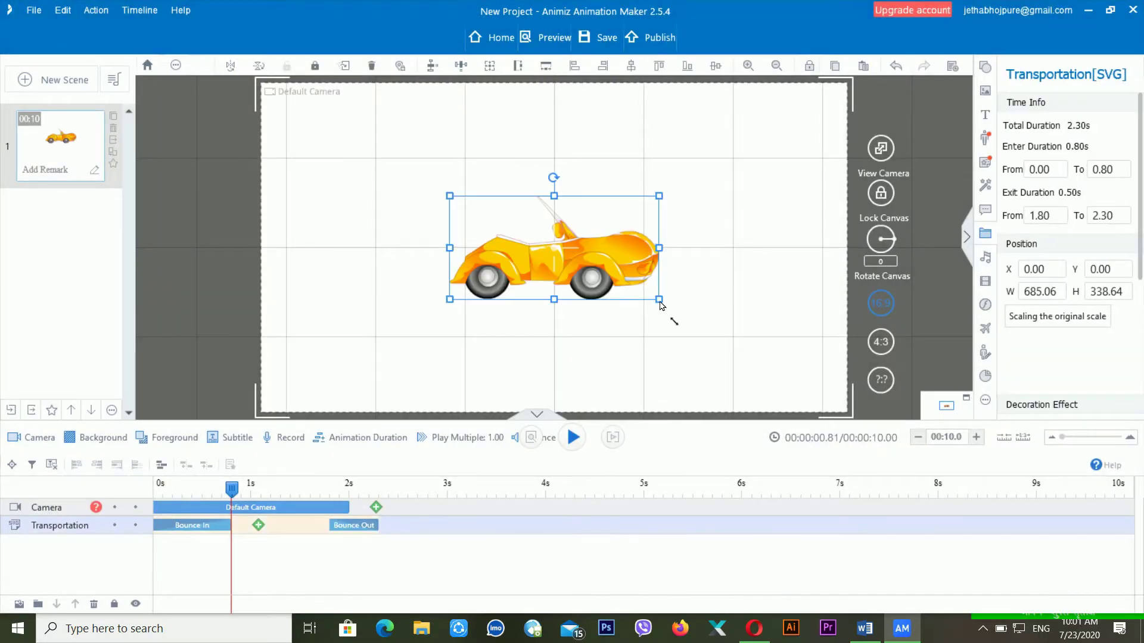
Step: Enlarge the car to about 973 × 605 and move it to about X -162, Y -28 on the canvas
drag(660, 305, 751, 381)
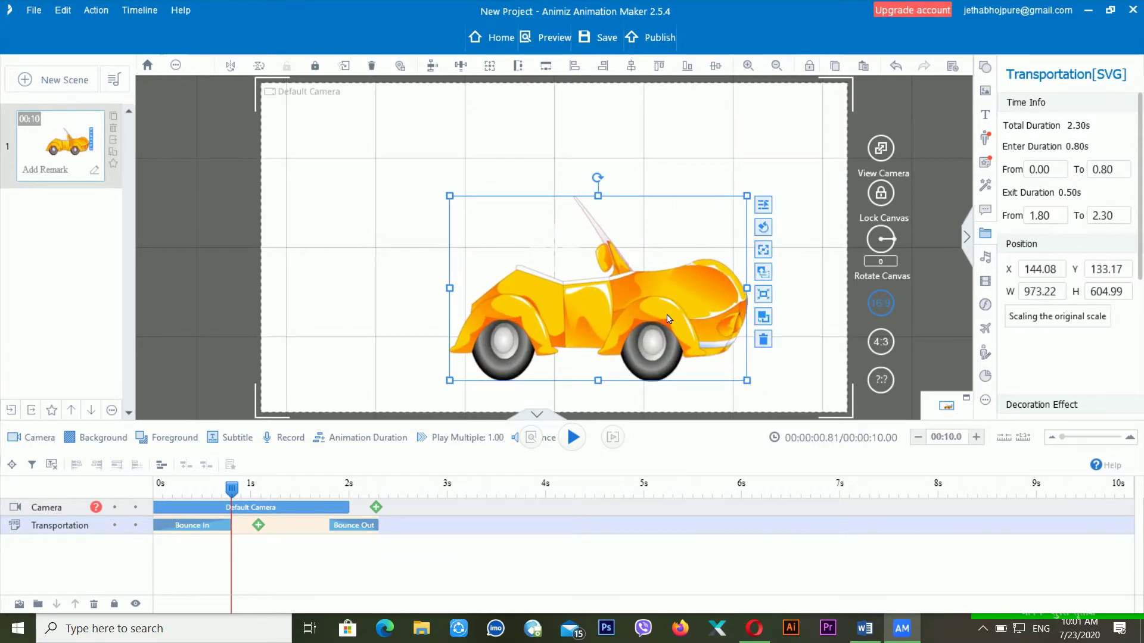
drag(679, 322, 544, 309)
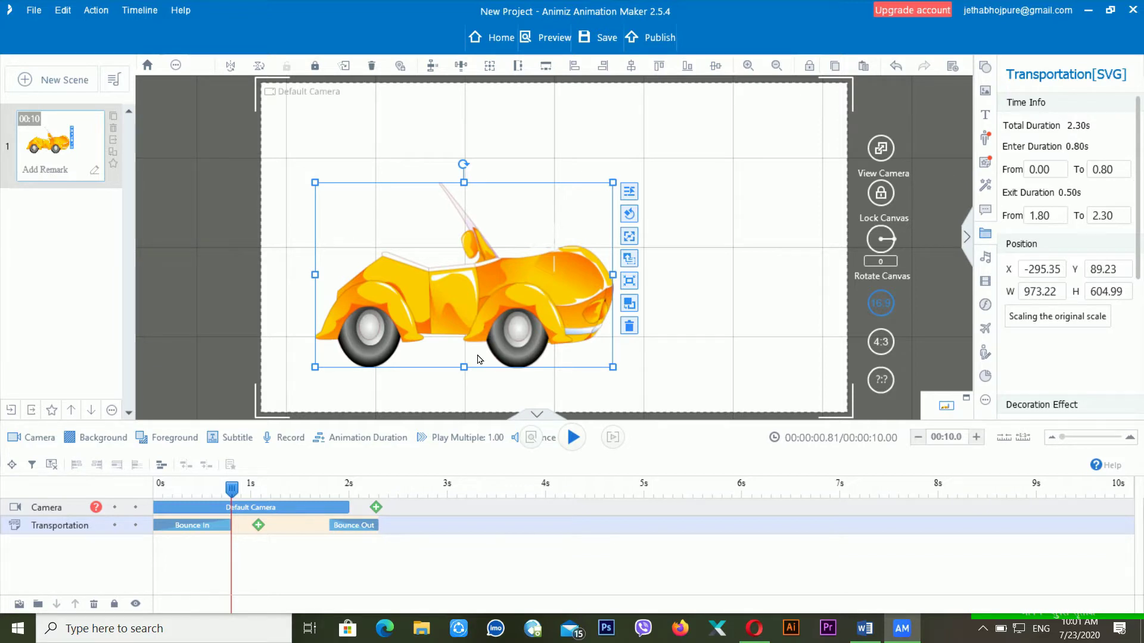
drag(552, 285, 593, 249)
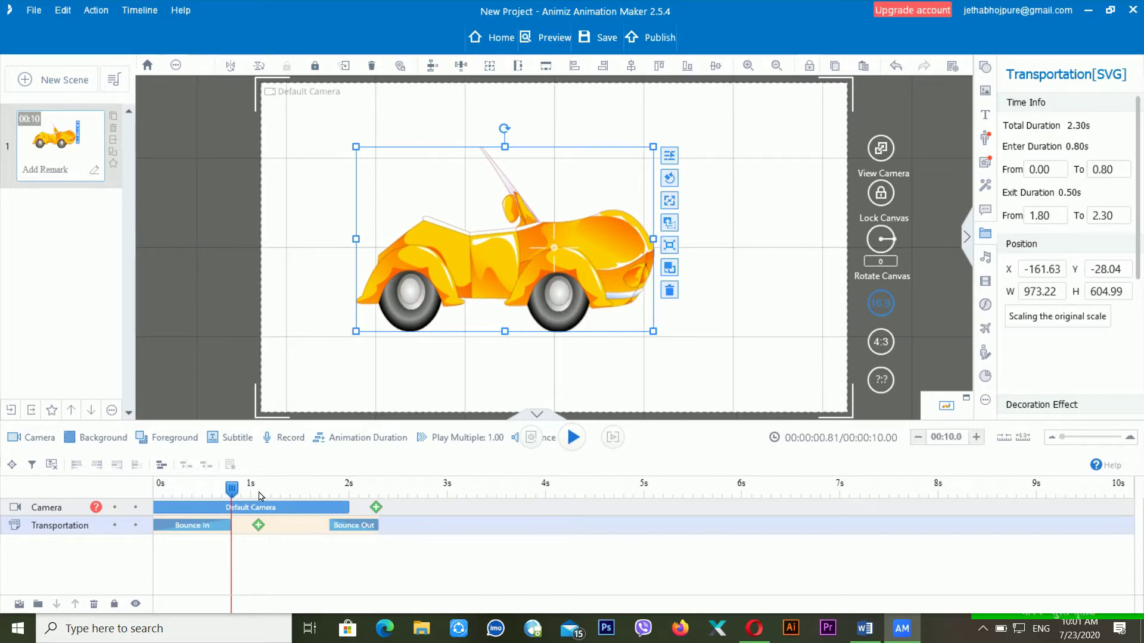
click(335, 163)
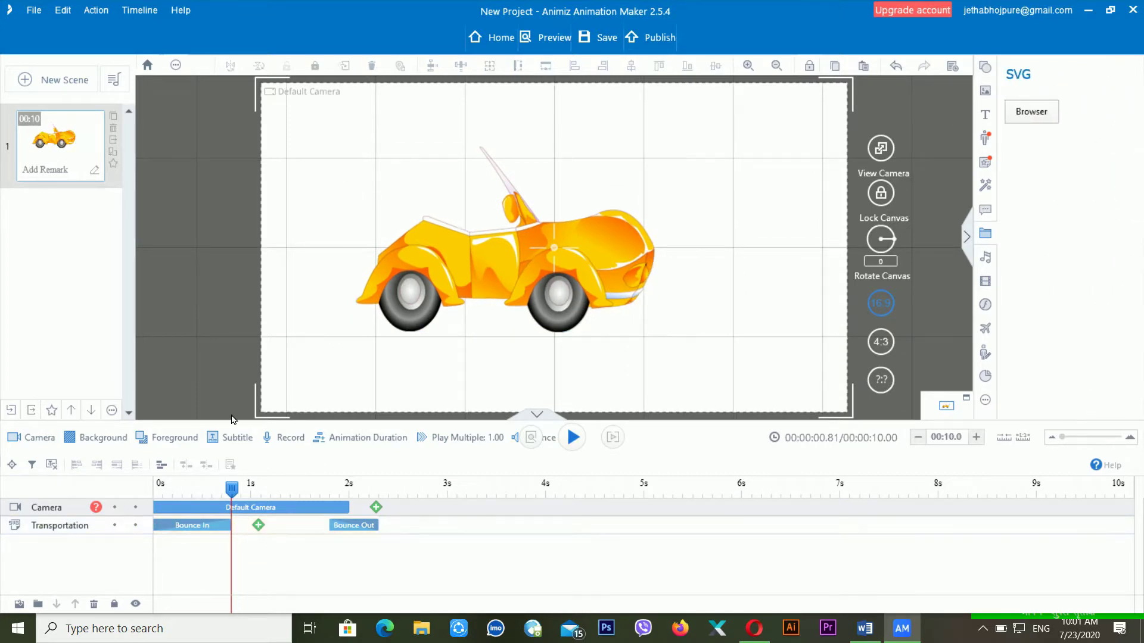
Step: Play back the car's Bounce In and Bounce Out animation from the start of the timeline
click(193, 527)
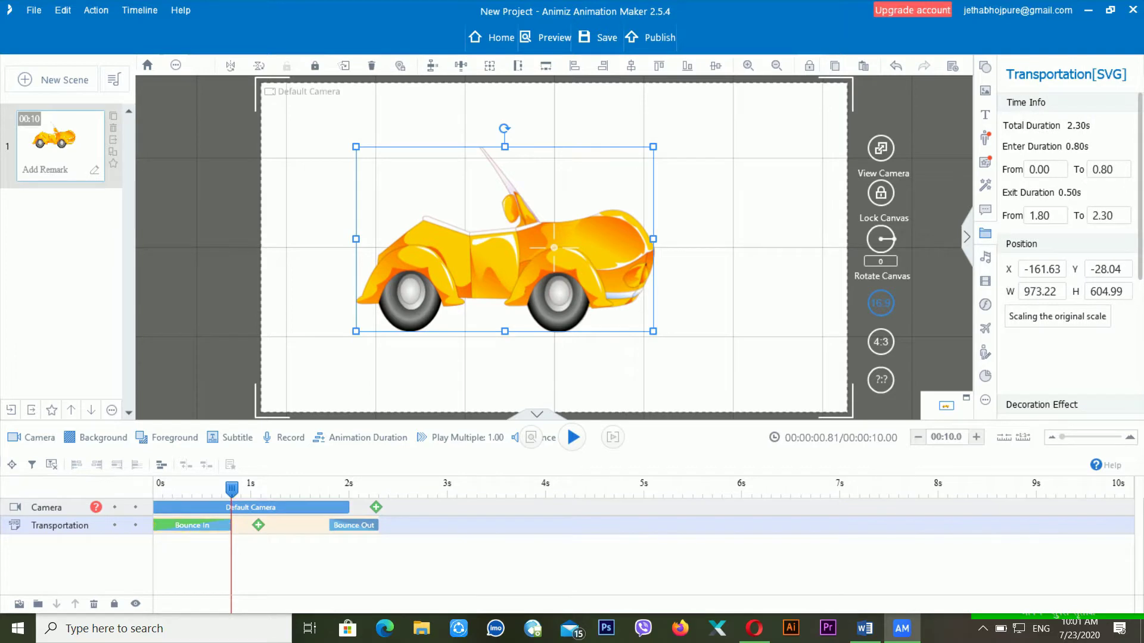
click(340, 241)
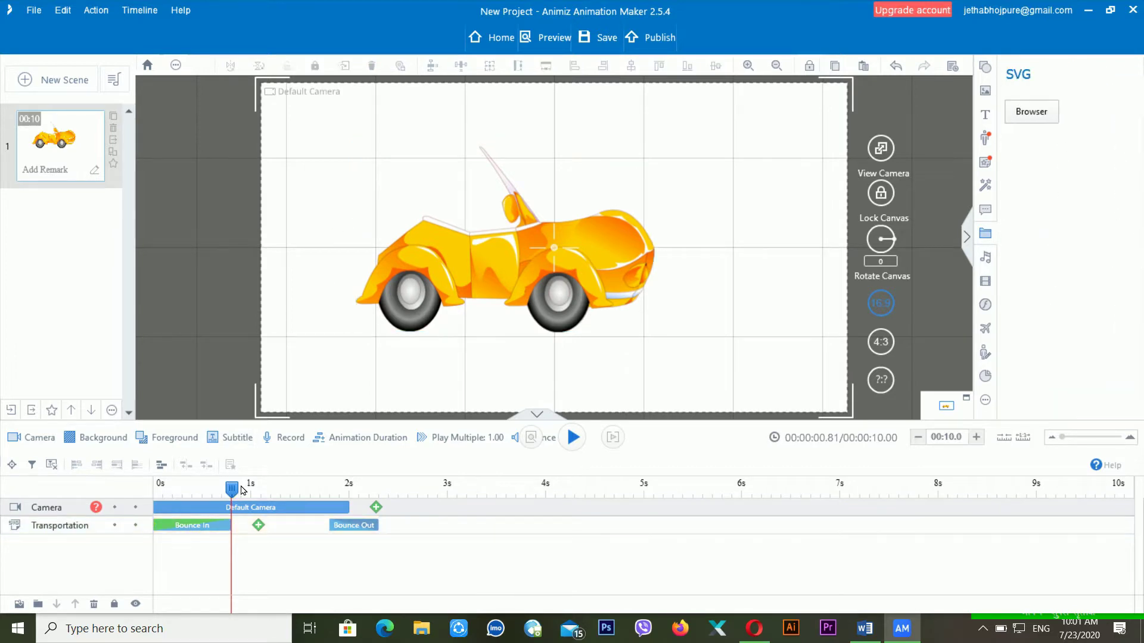
drag(232, 488, 158, 490)
key(space)
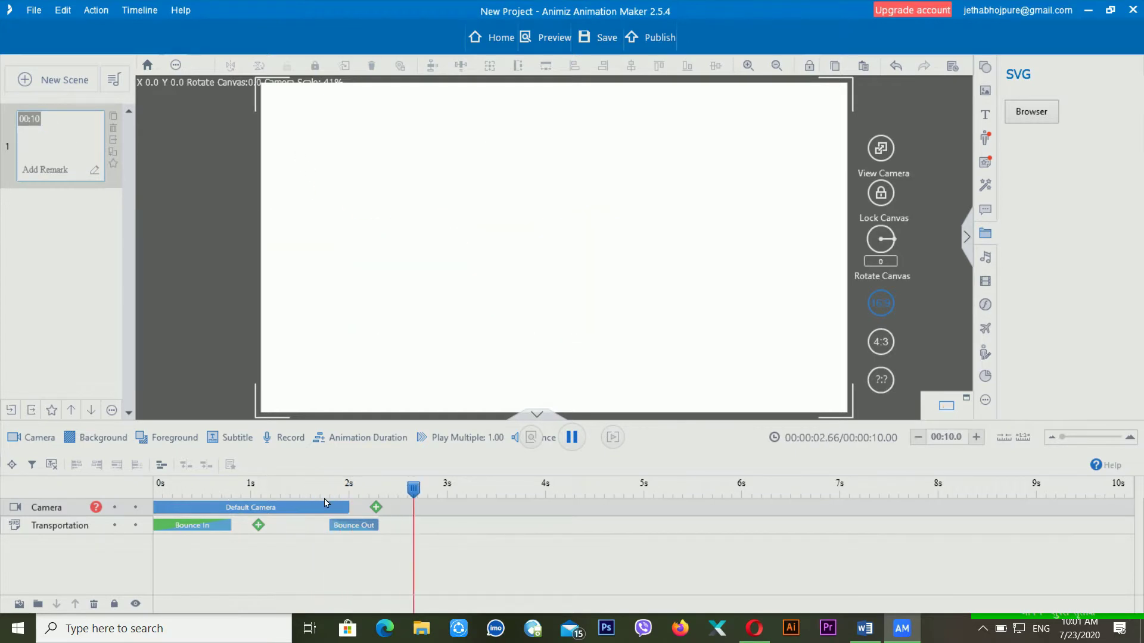
key(space)
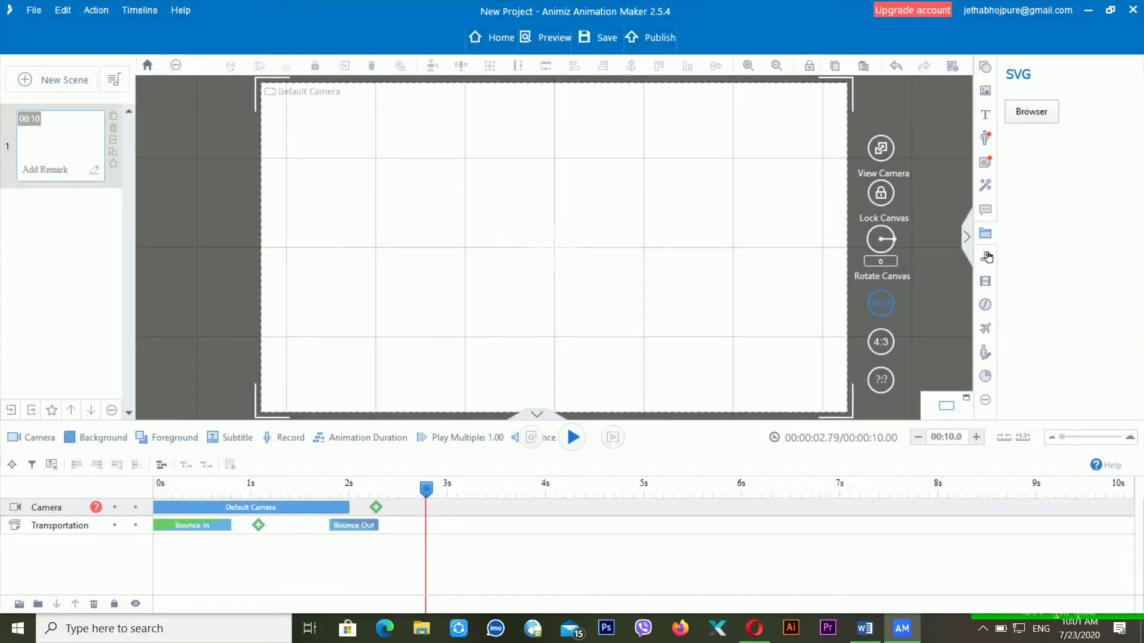
Step: Add the sound file Stranger In the Way - RAGE near the timeline's start, transcoding it and extending the timeline to fit
click(190, 486)
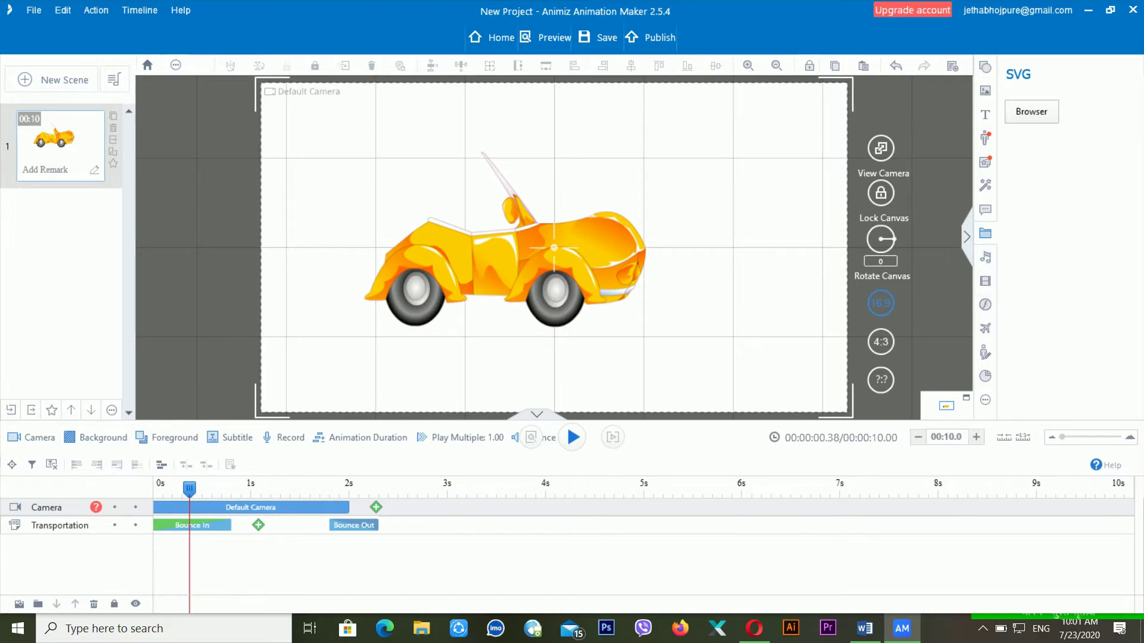
click(985, 257)
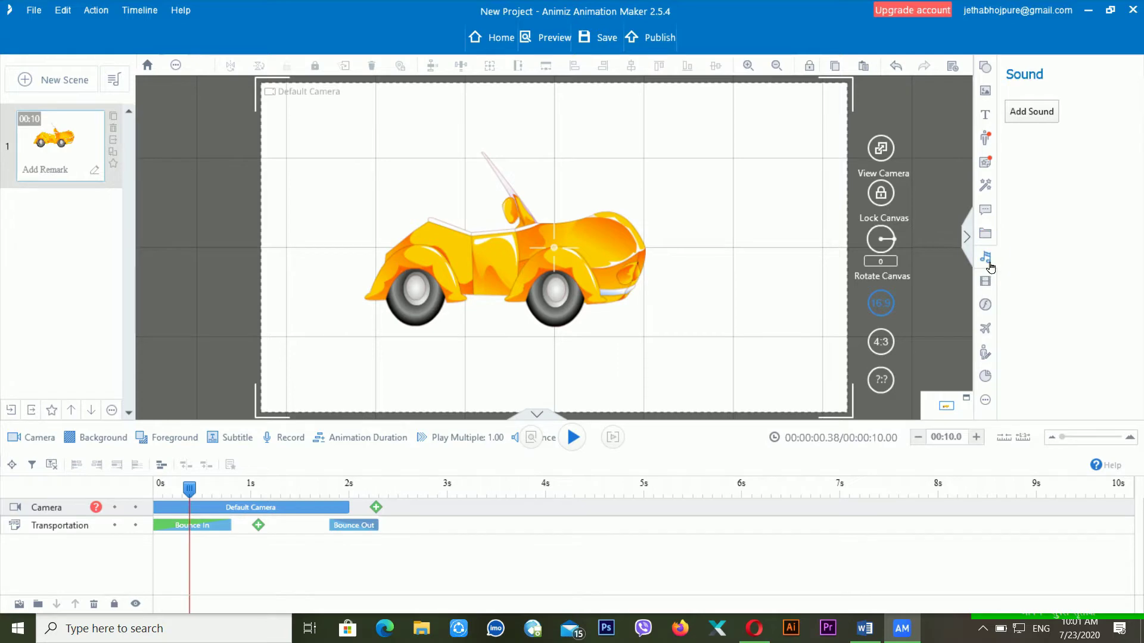
click(1043, 117)
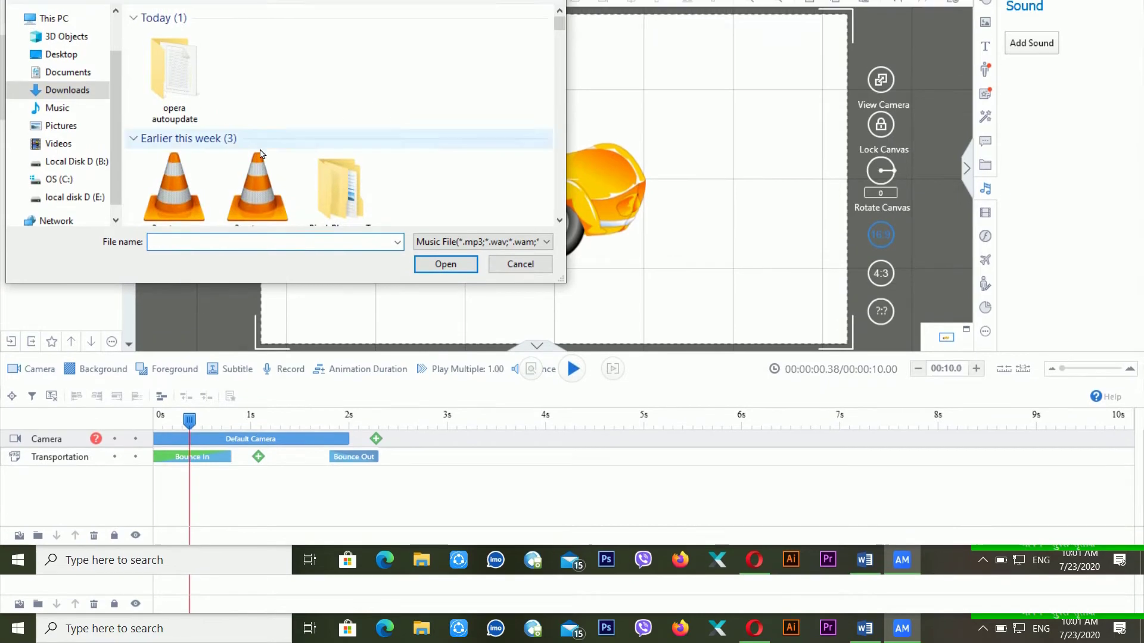
click(258, 196)
scroll(331, 220, down, 2)
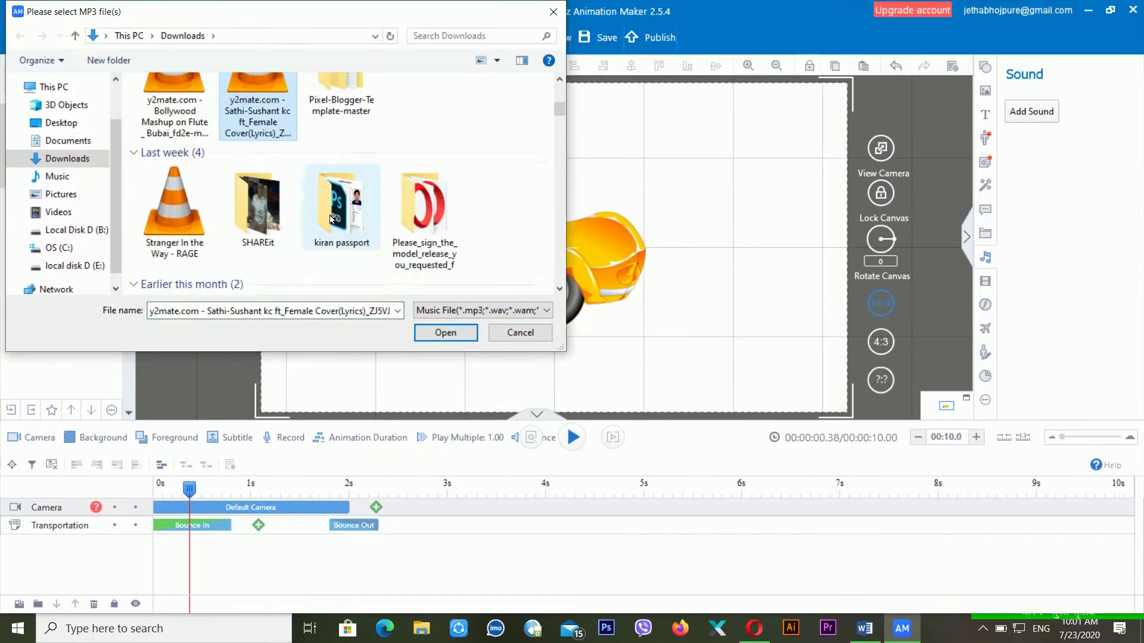
scroll(330, 219, down, 3)
scroll(268, 218, up, 4)
scroll(208, 218, down, 1)
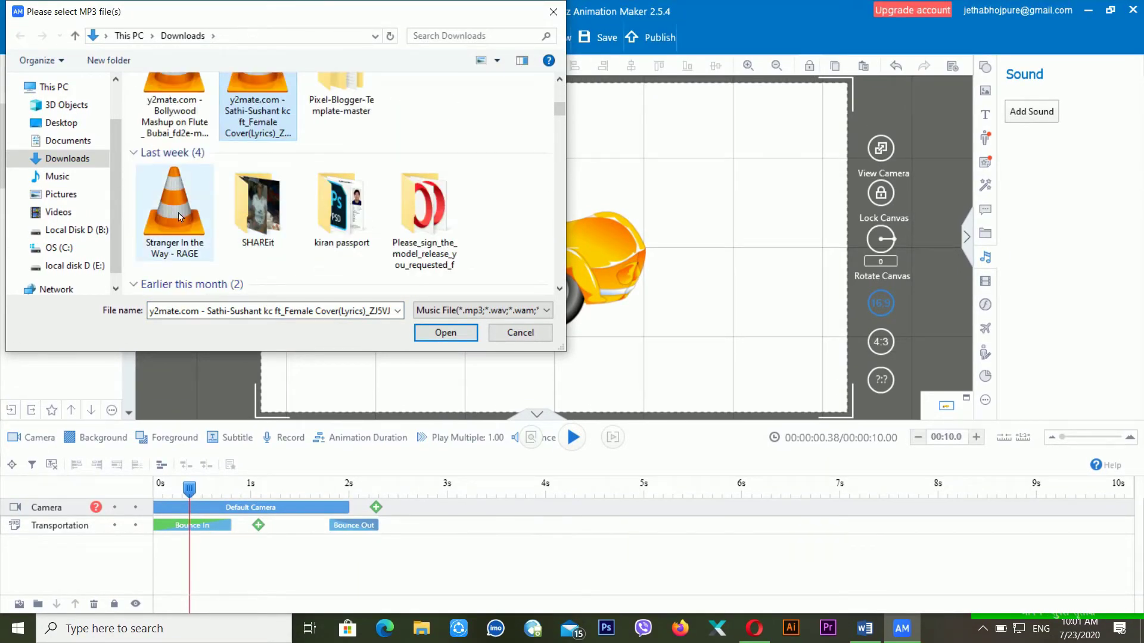
click(209, 254)
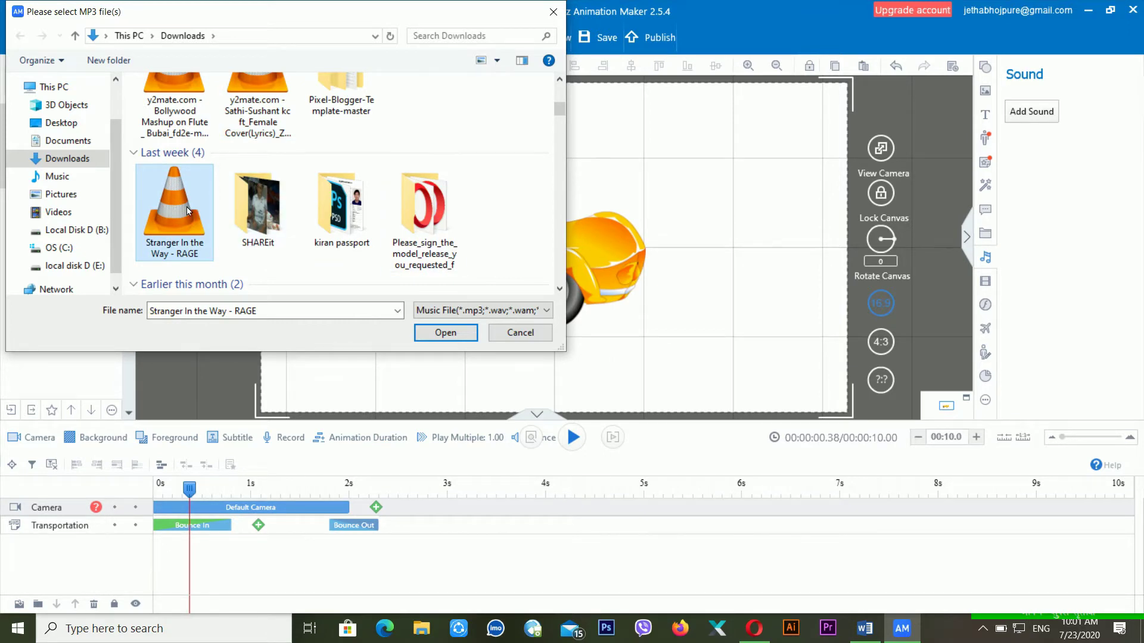
click(460, 336)
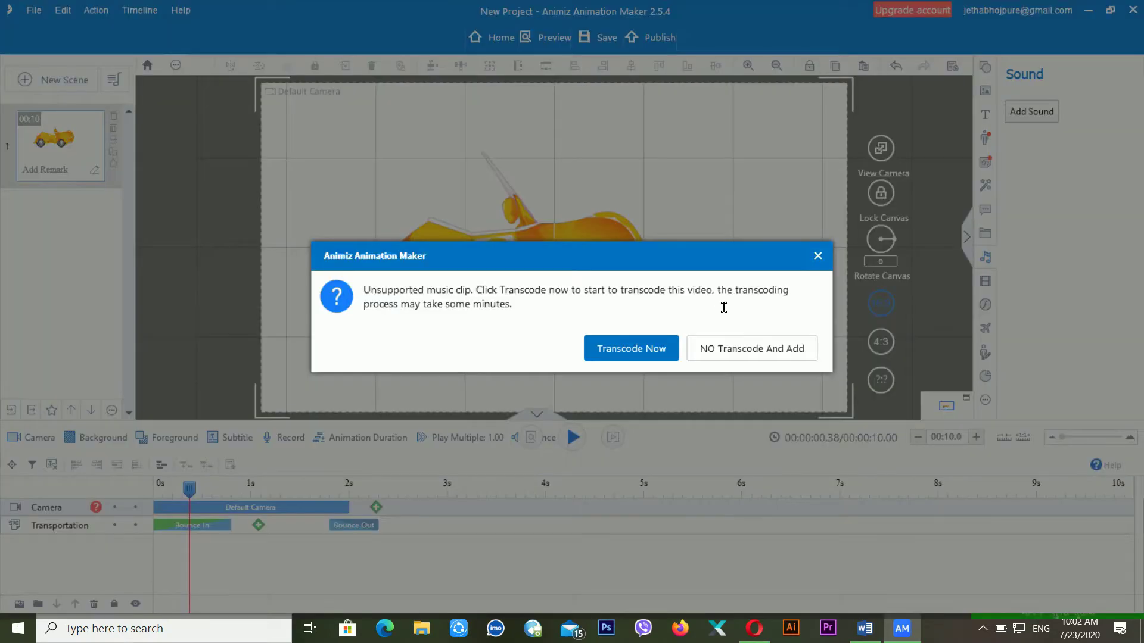
click(606, 354)
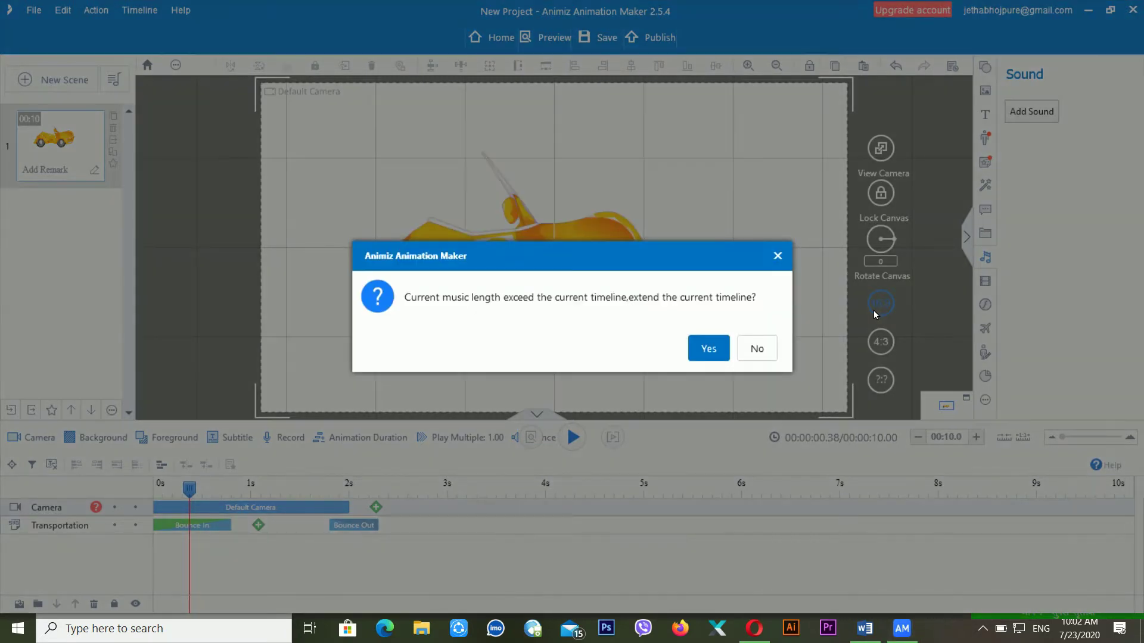
click(708, 350)
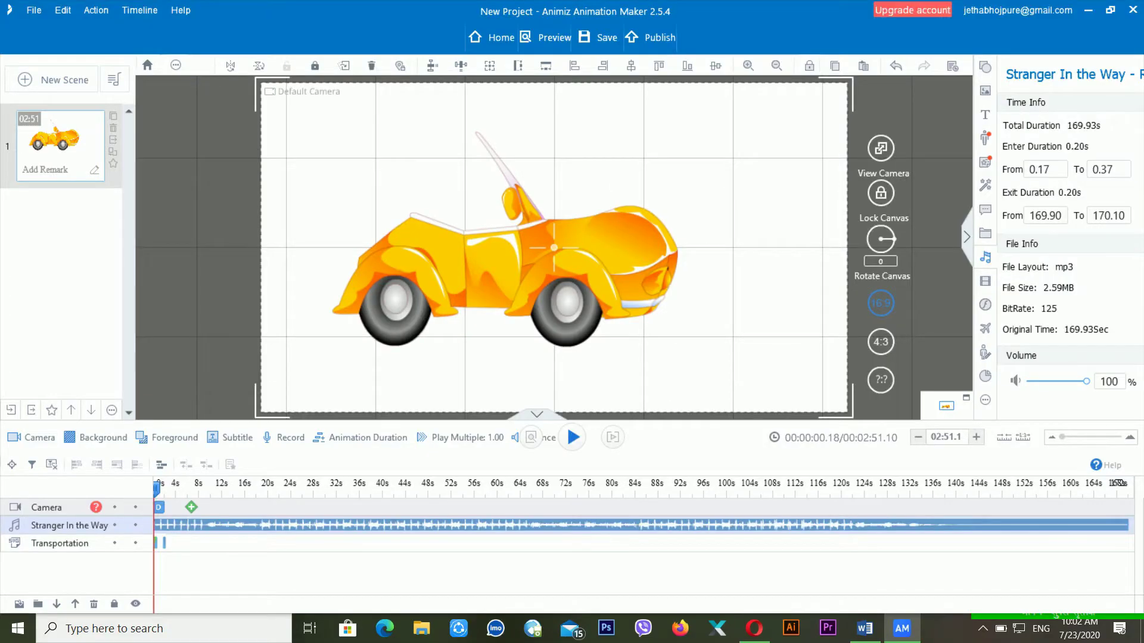
Step: Play the scene briefly with the music, and delete the Stranger In the Way sound object from the timeline
key(space)
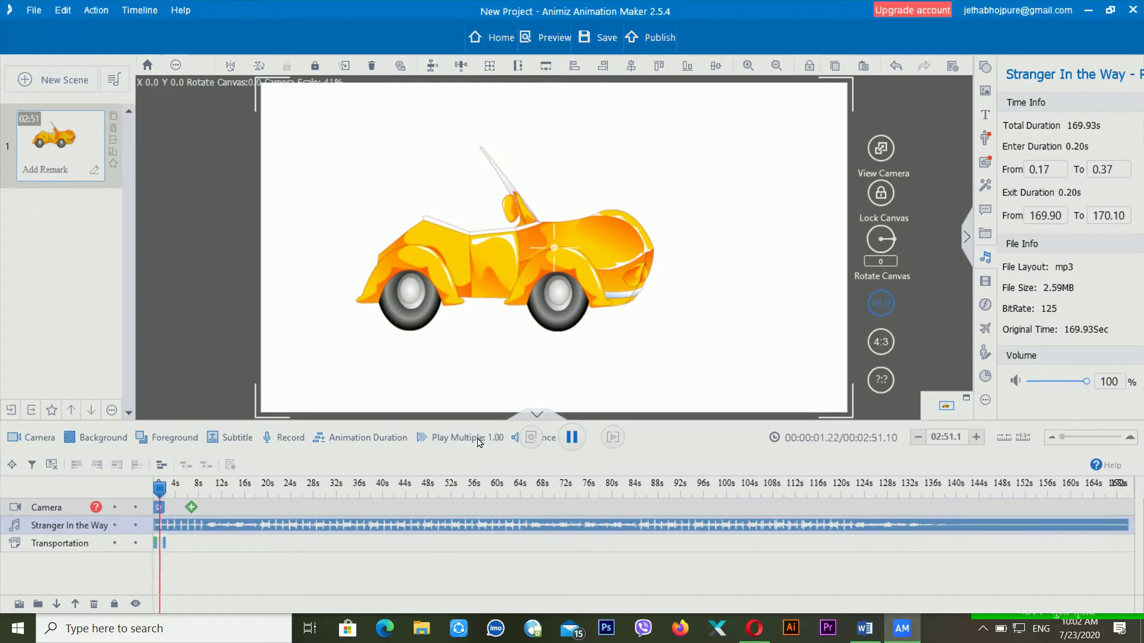
key(space)
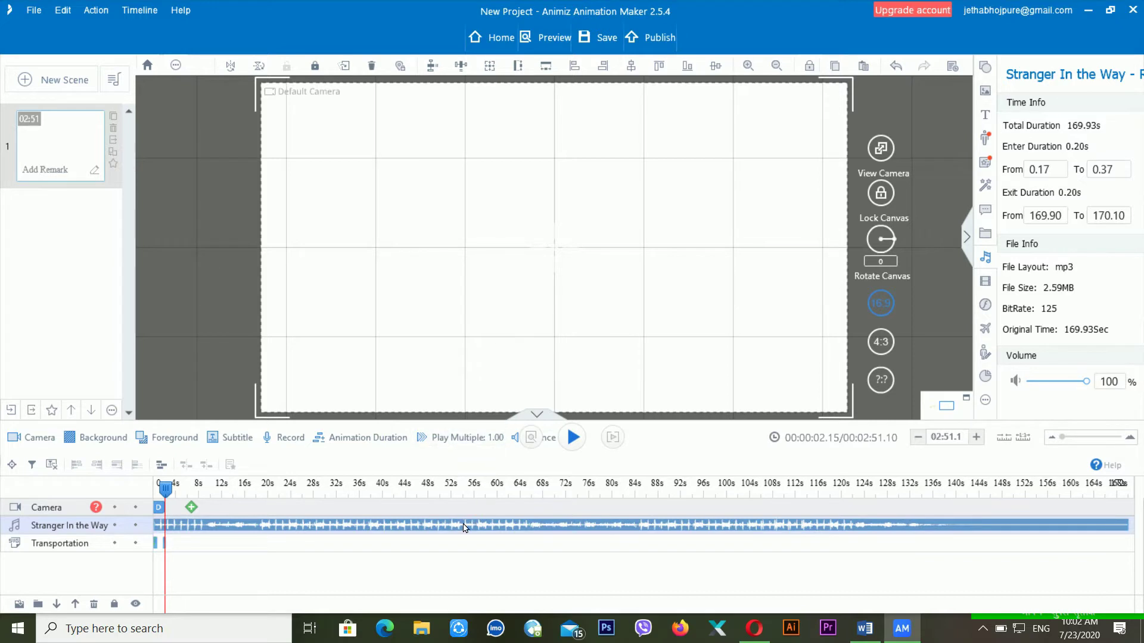
right_click(207, 530)
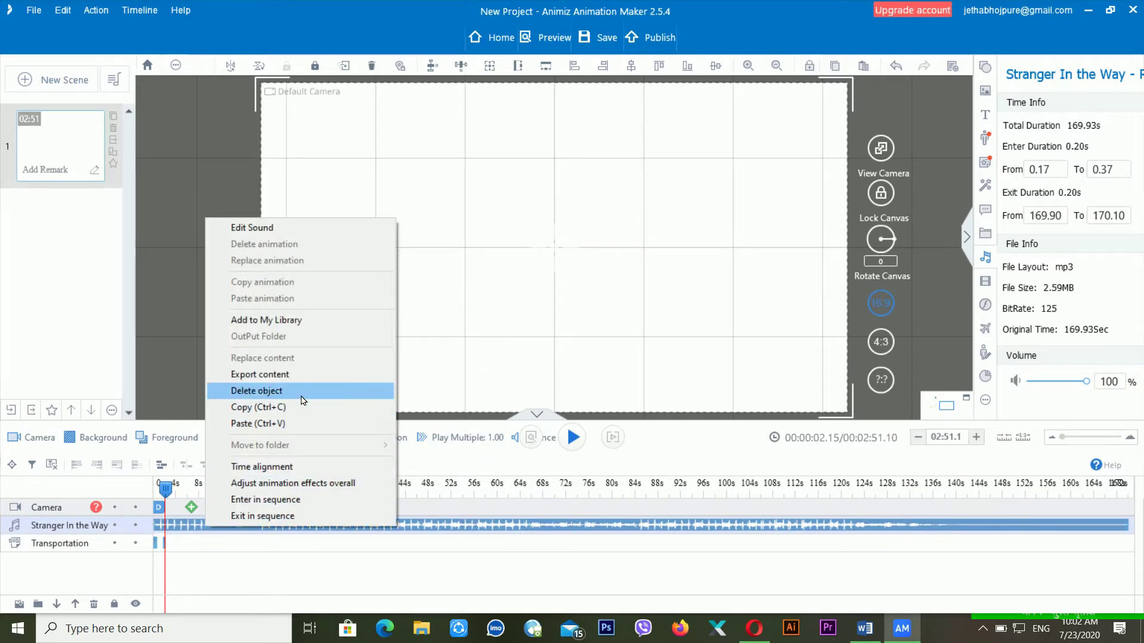
click(256, 391)
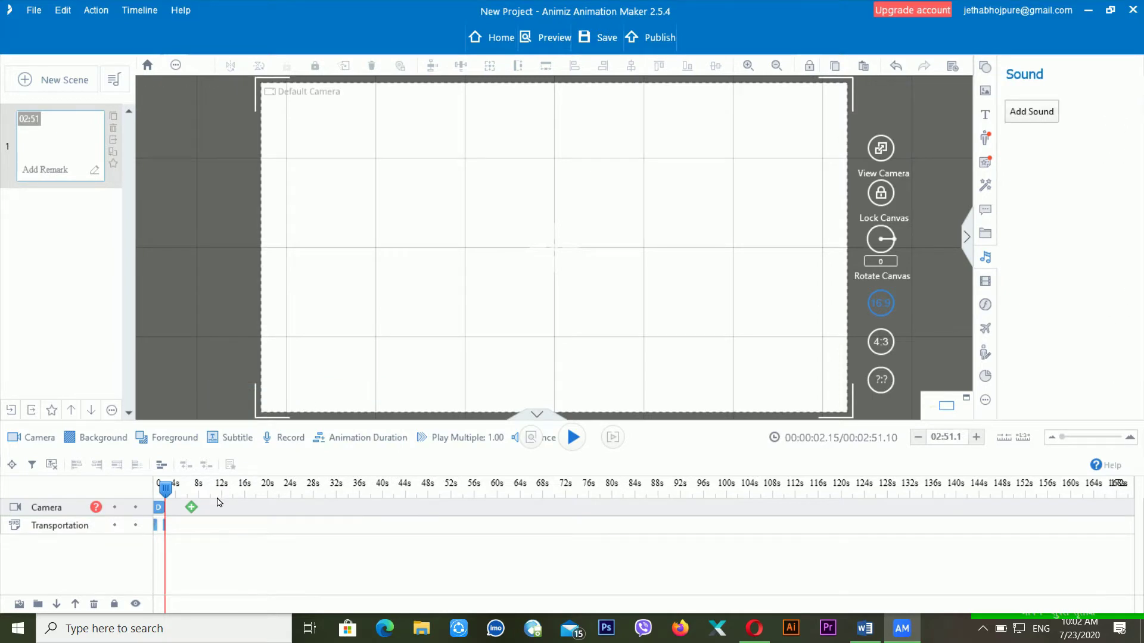
Step: Insert the local video WIN_20180221_14_37_06_Pro from the Camera Roll folder at the start of the timeline
drag(219, 503, 156, 503)
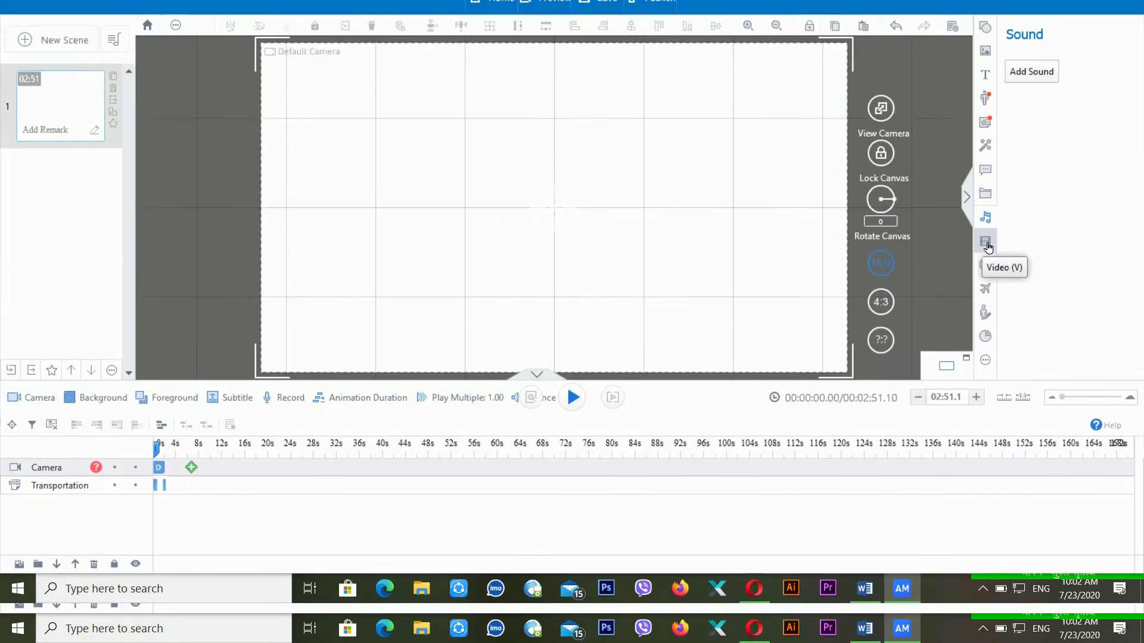
click(987, 246)
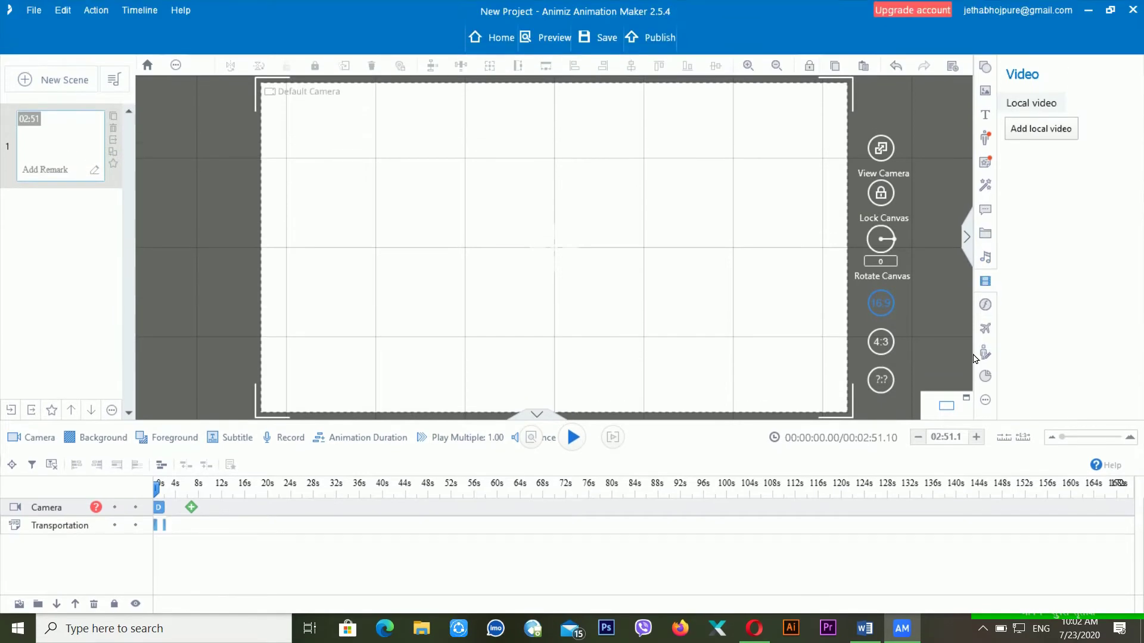
click(1044, 138)
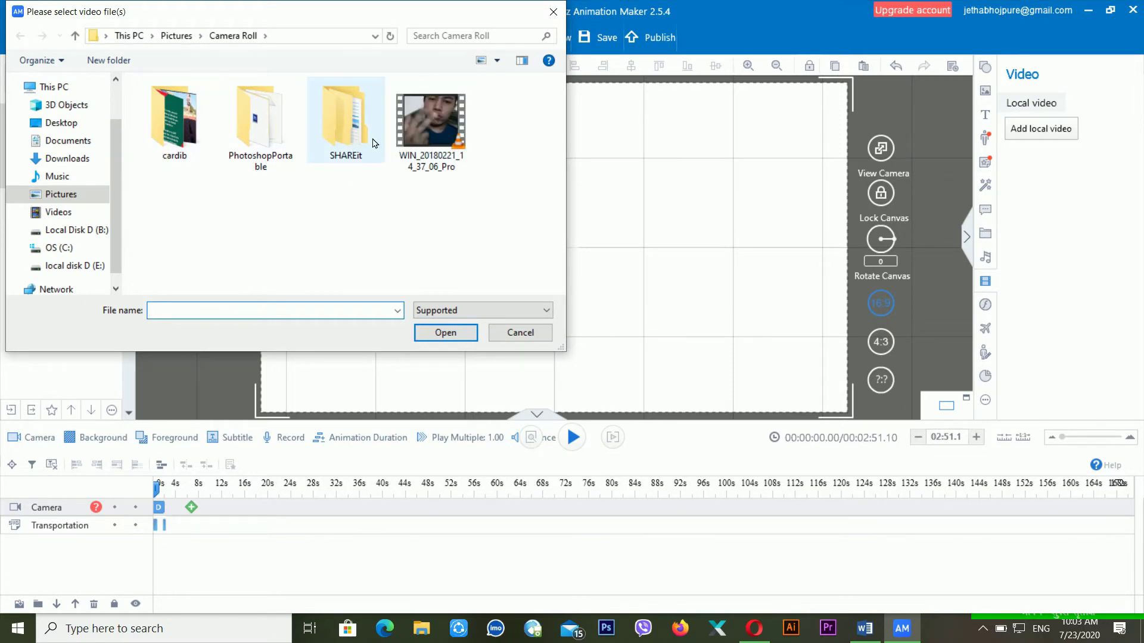
click(433, 130)
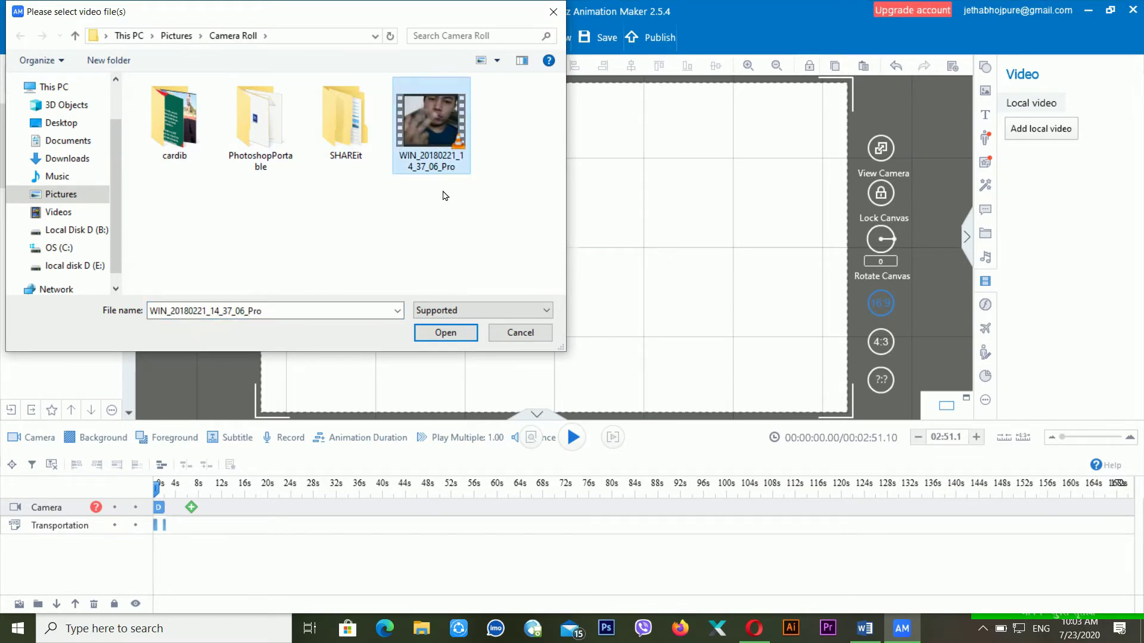
click(435, 339)
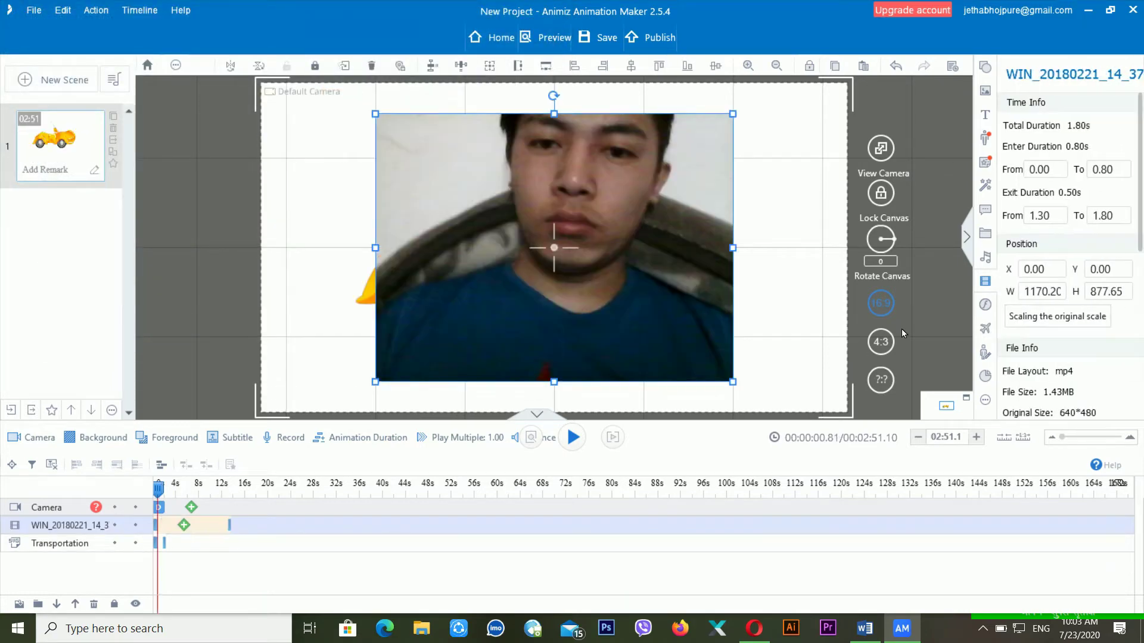
Step: Play the inserted video briefly, then delete it from the timeline and return the playhead to the start
key(space)
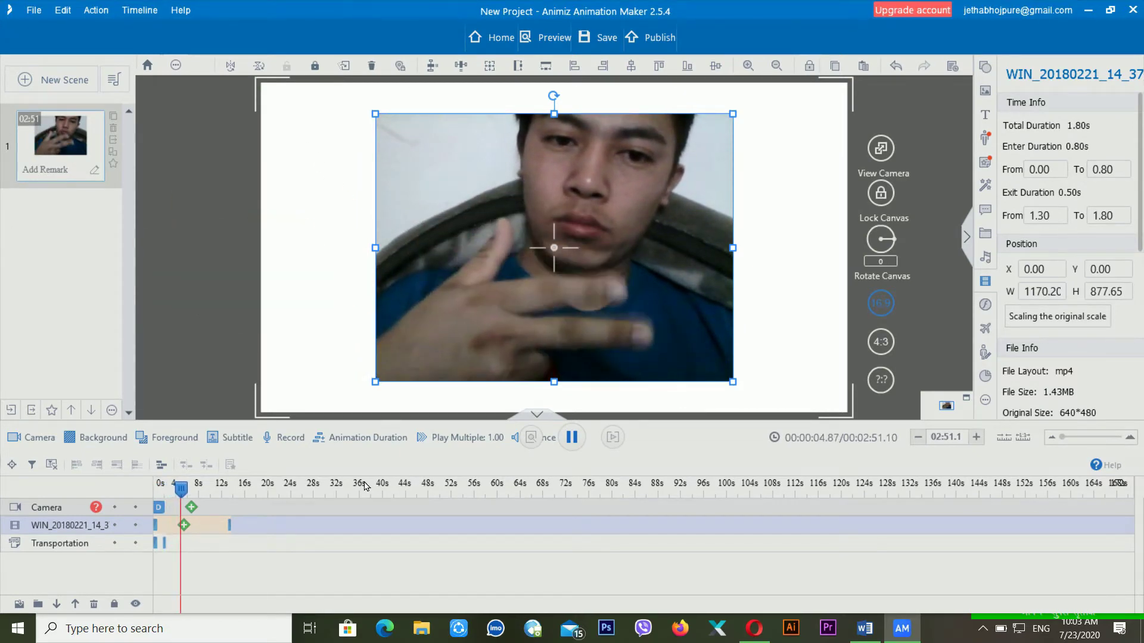
key(space)
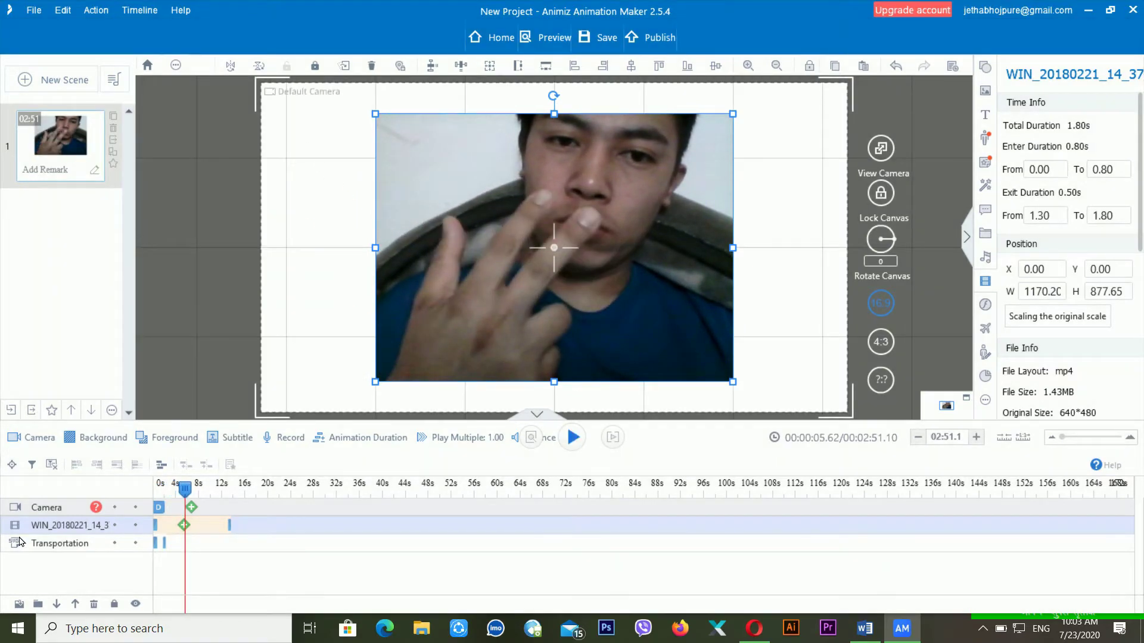
right_click(82, 530)
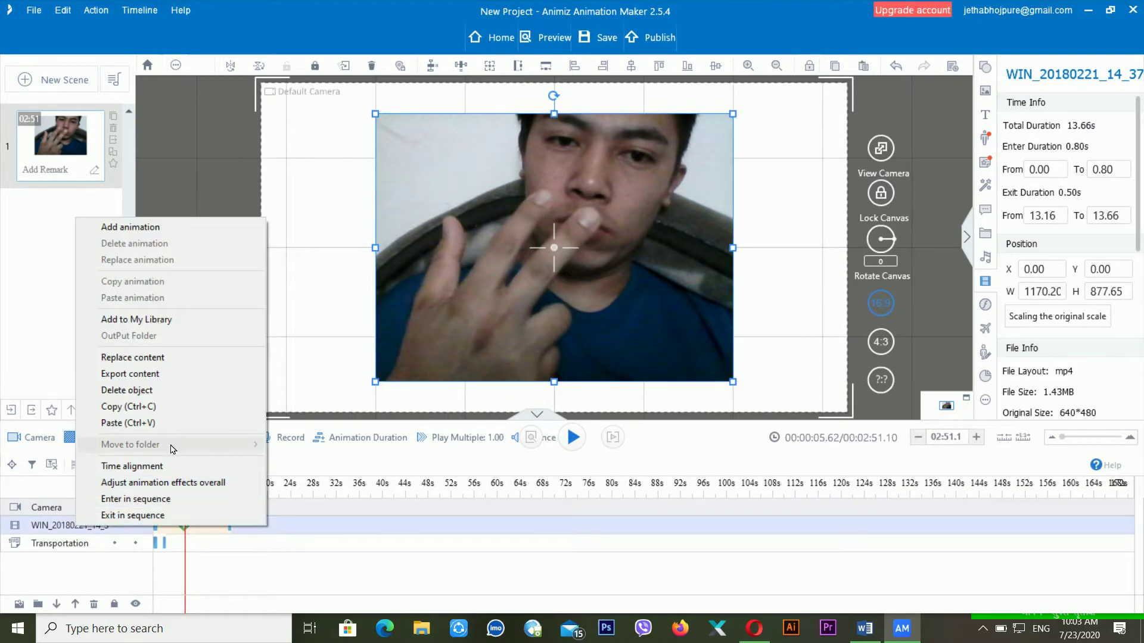
click(174, 390)
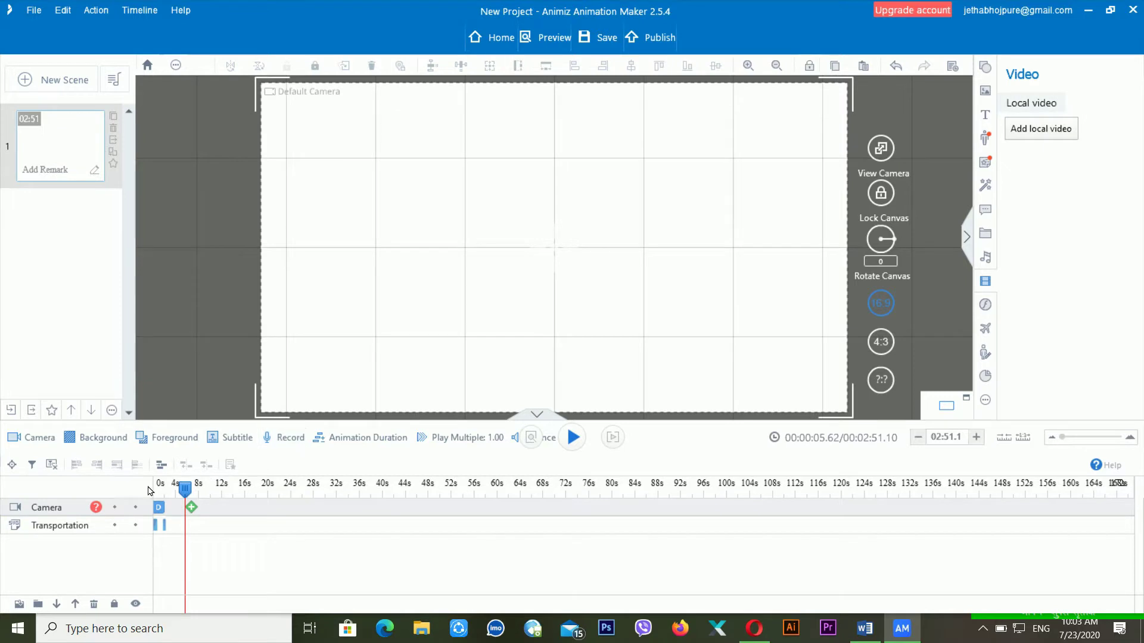
drag(183, 494, 155, 495)
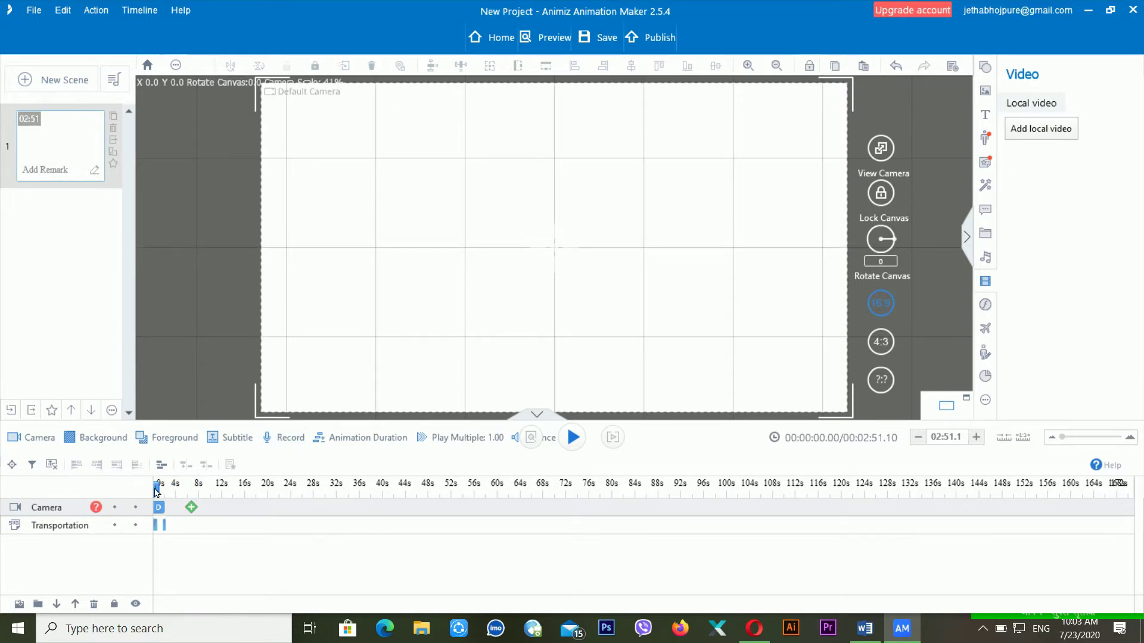
Step: Open the SWF library and look at the local SWF file chooser without picking a file, keeping the window maximized
click(986, 305)
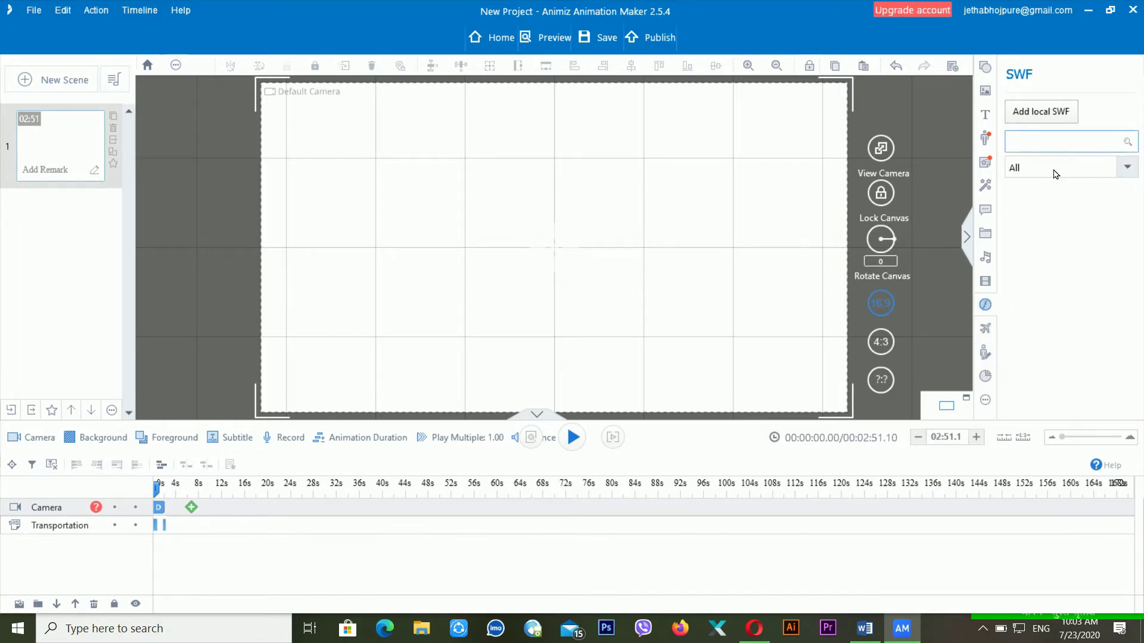
click(1053, 119)
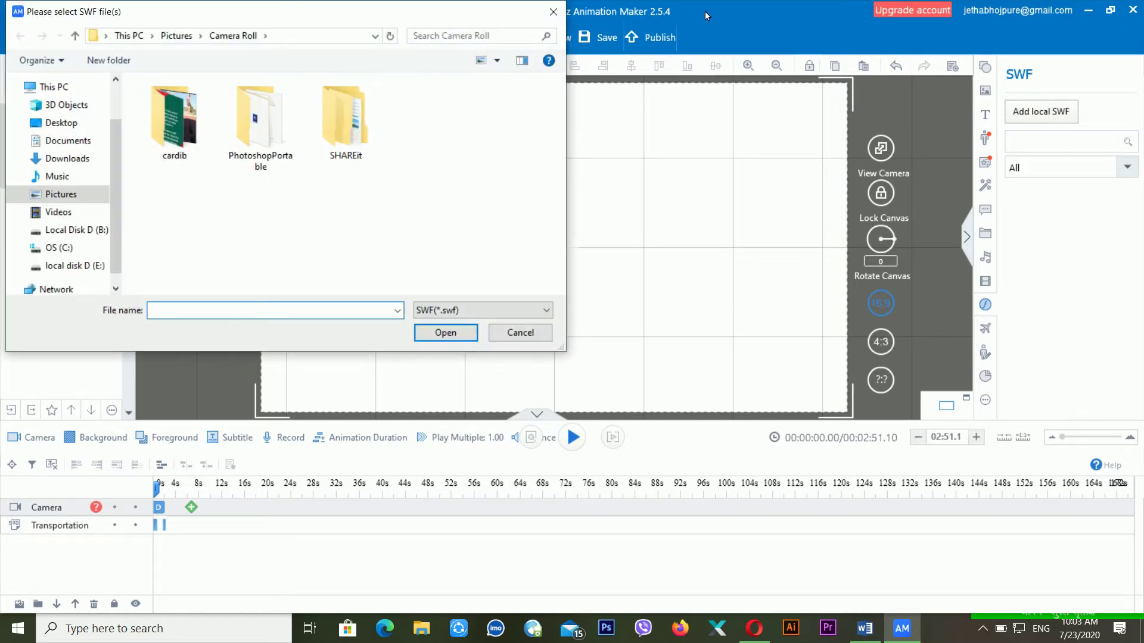
double_click(553, 11)
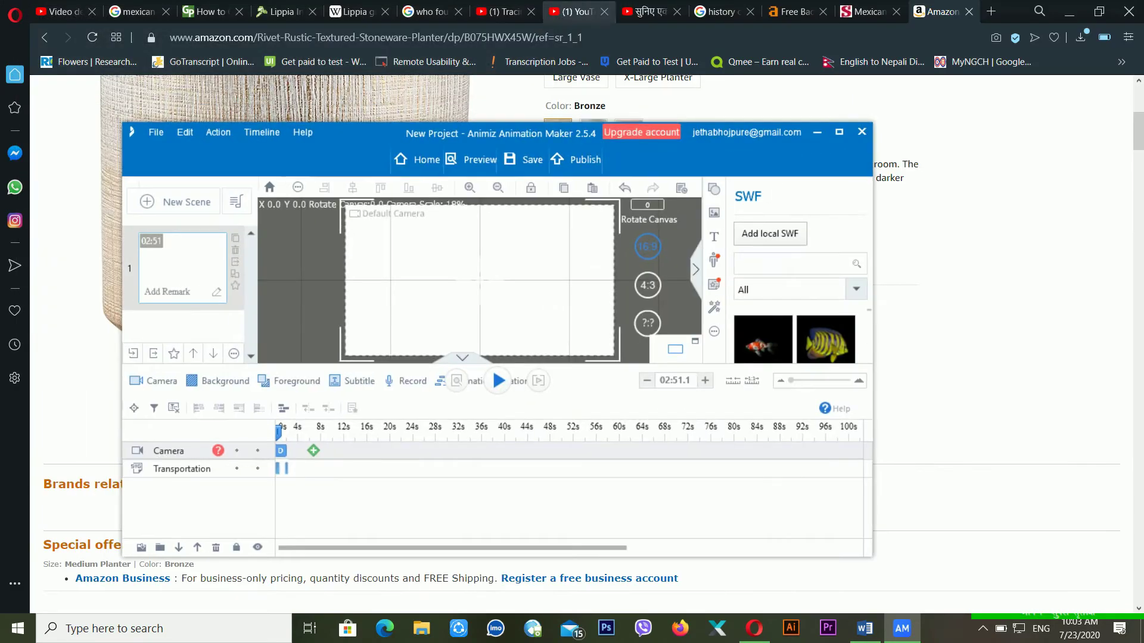
click(839, 132)
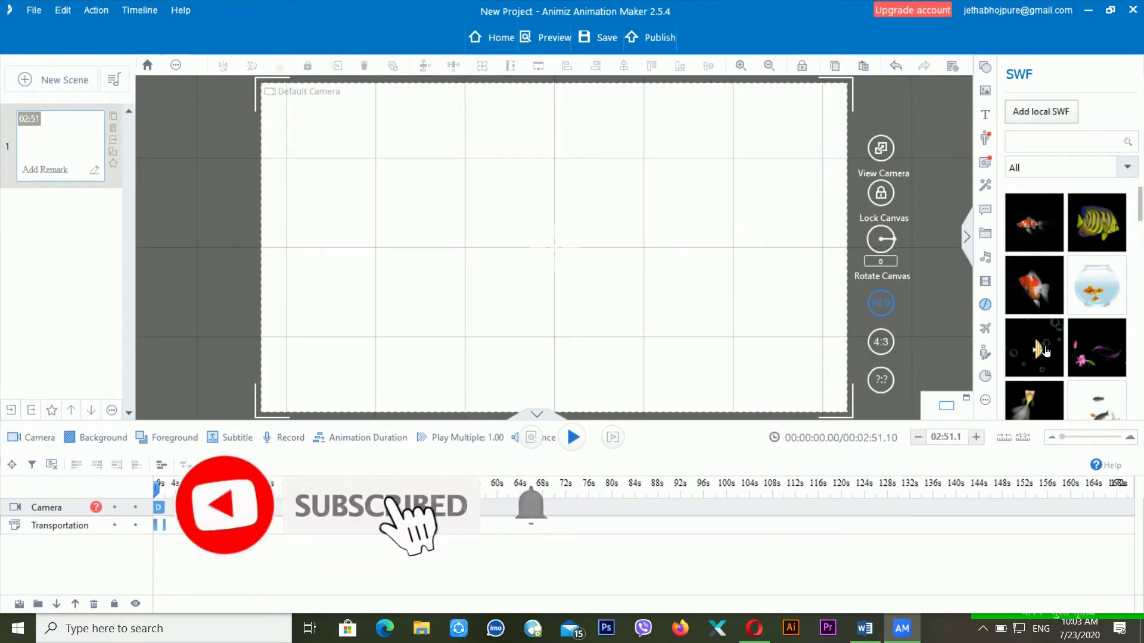
Step: Add the yellow striped fish from the SWF library to the canvas and enlarge it to about 653 by 469
scroll(1077, 352, down, 1)
scroll(1077, 352, up, 1)
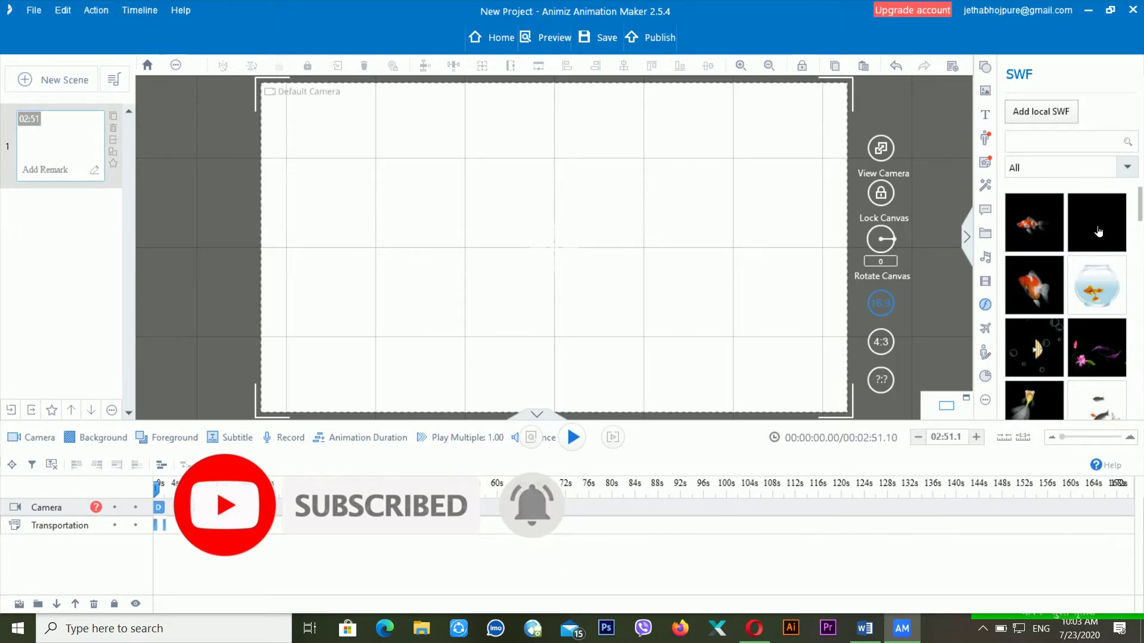
click(1099, 232)
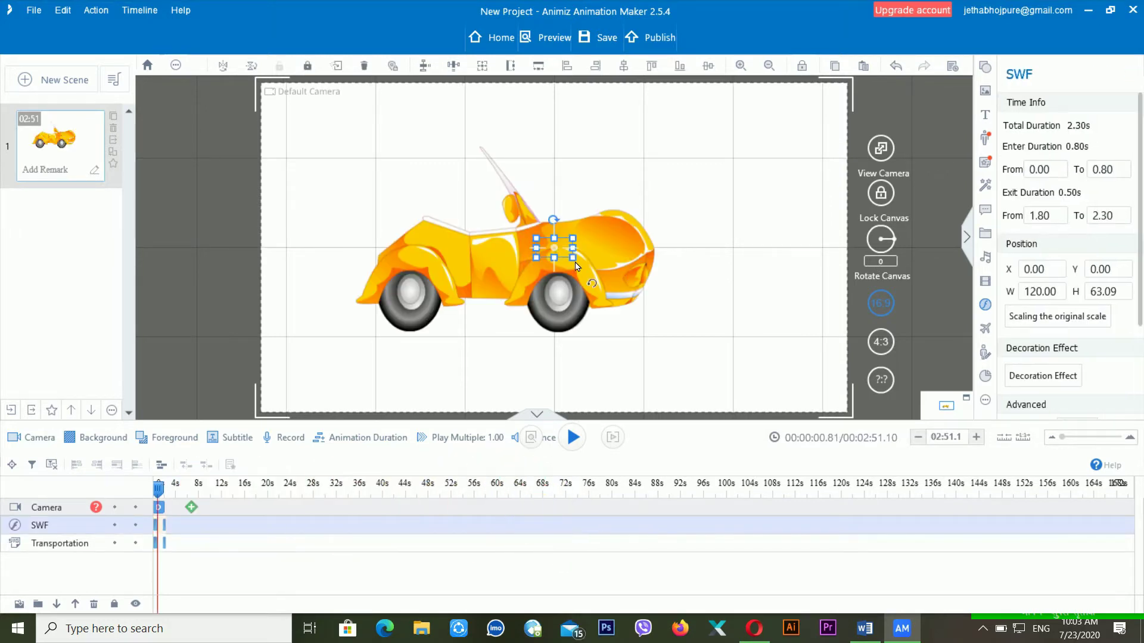
drag(575, 262, 737, 385)
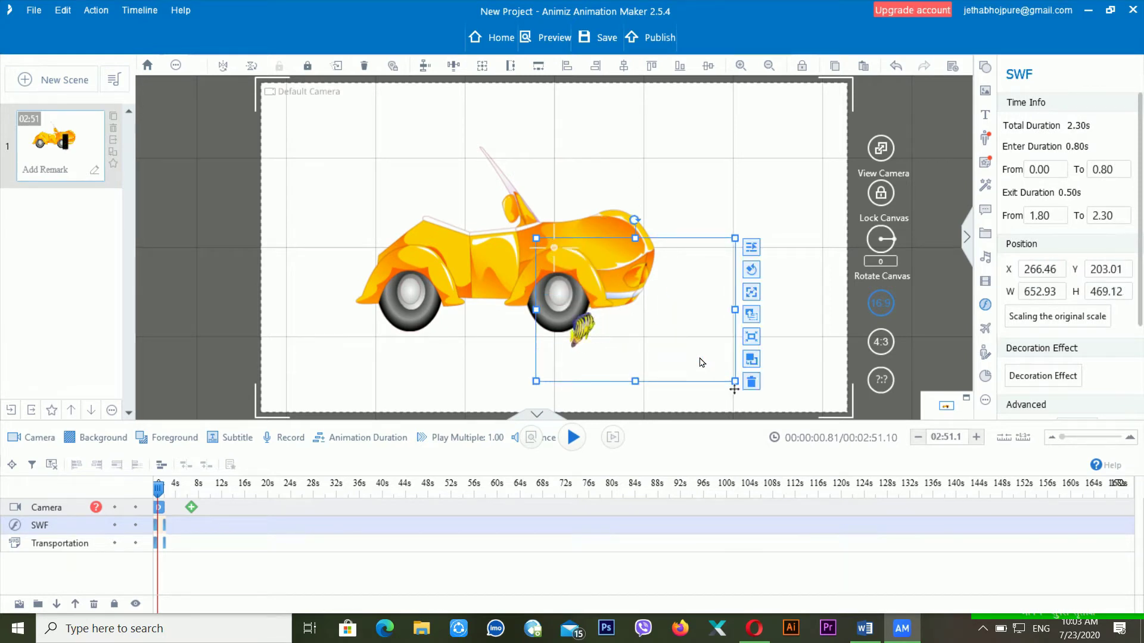
click(631, 383)
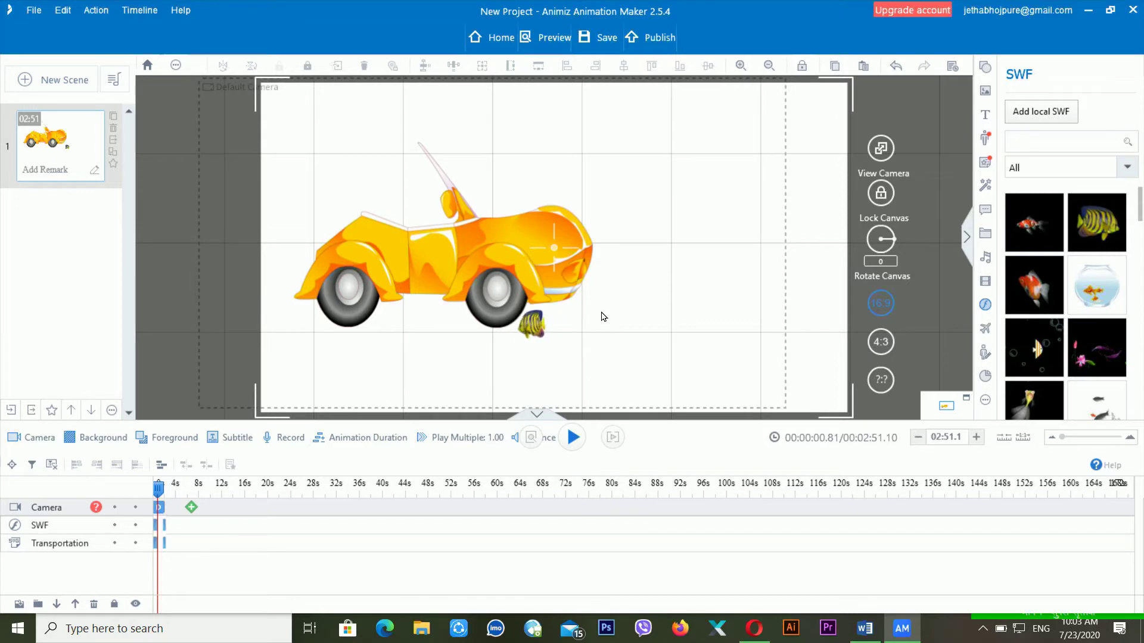
Step: Add the fishbowl with the white flower from the SWF library and position it in front of the car at about X 719, Y 36
scroll(1067, 304, down, 2)
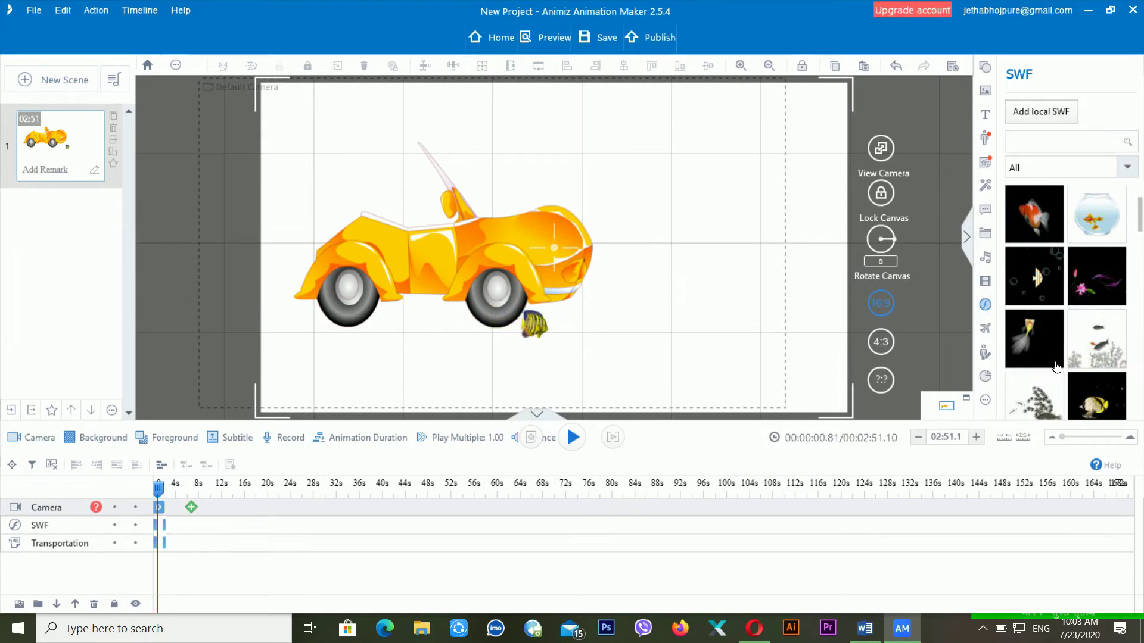
scroll(1067, 304, down, 1)
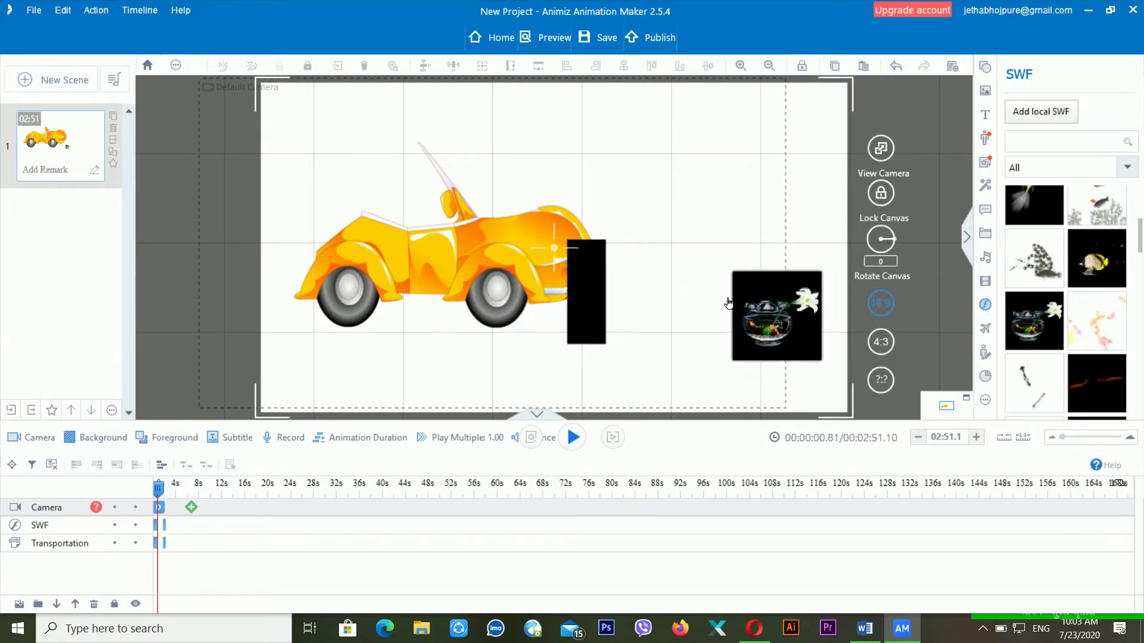
drag(700, 291, 805, 351)
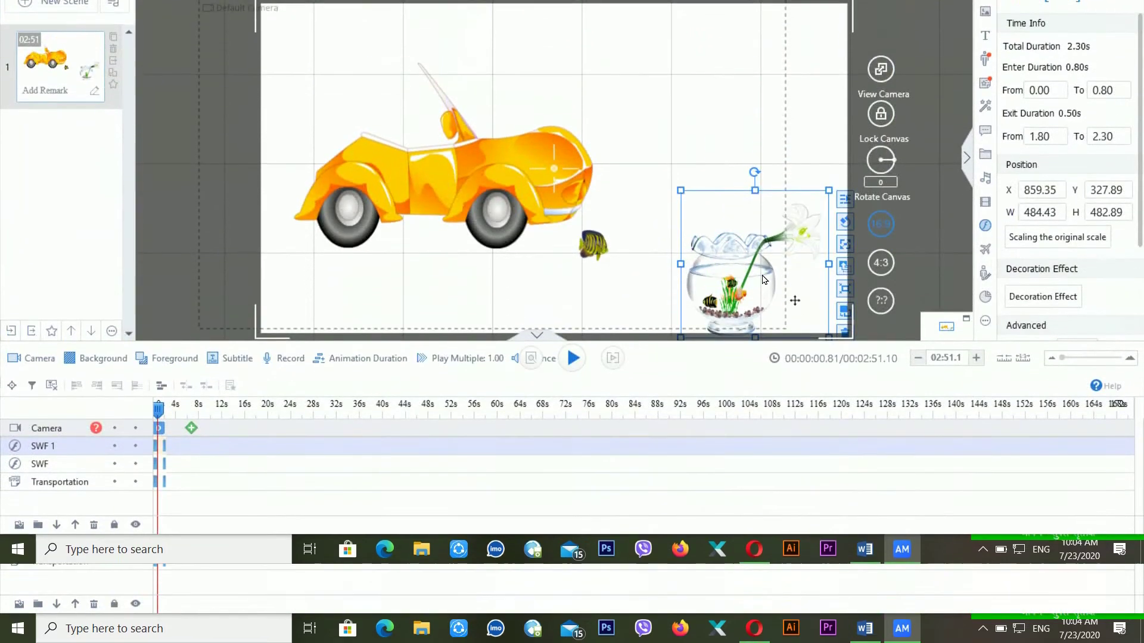
drag(712, 237, 693, 214)
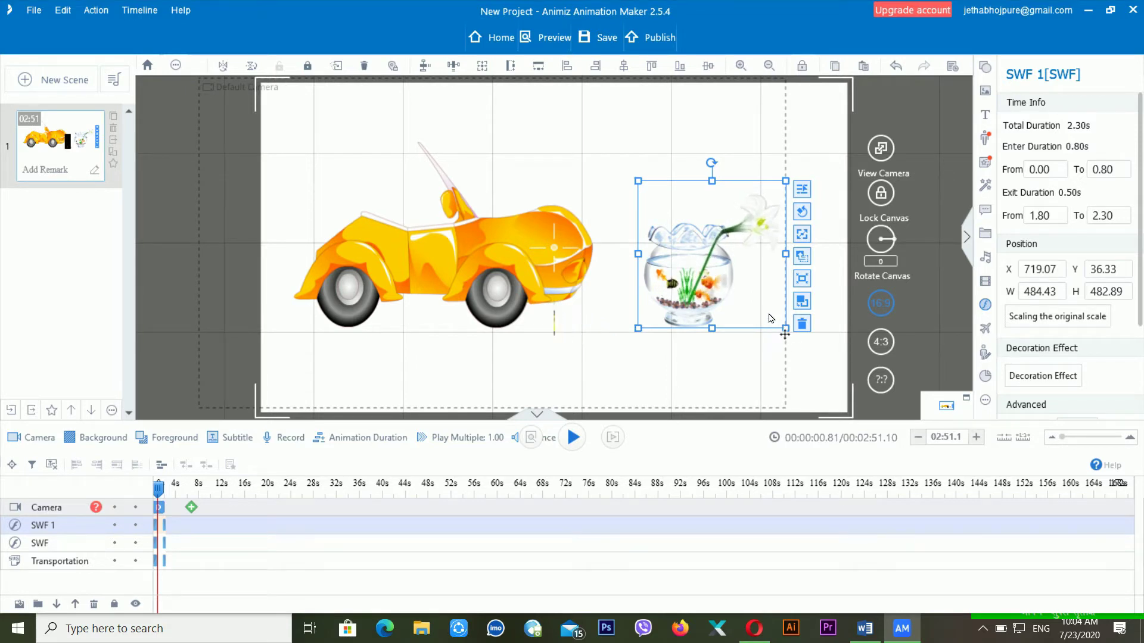
Step: Delete the fishbowl and the striped fish from the scene
key(Delete)
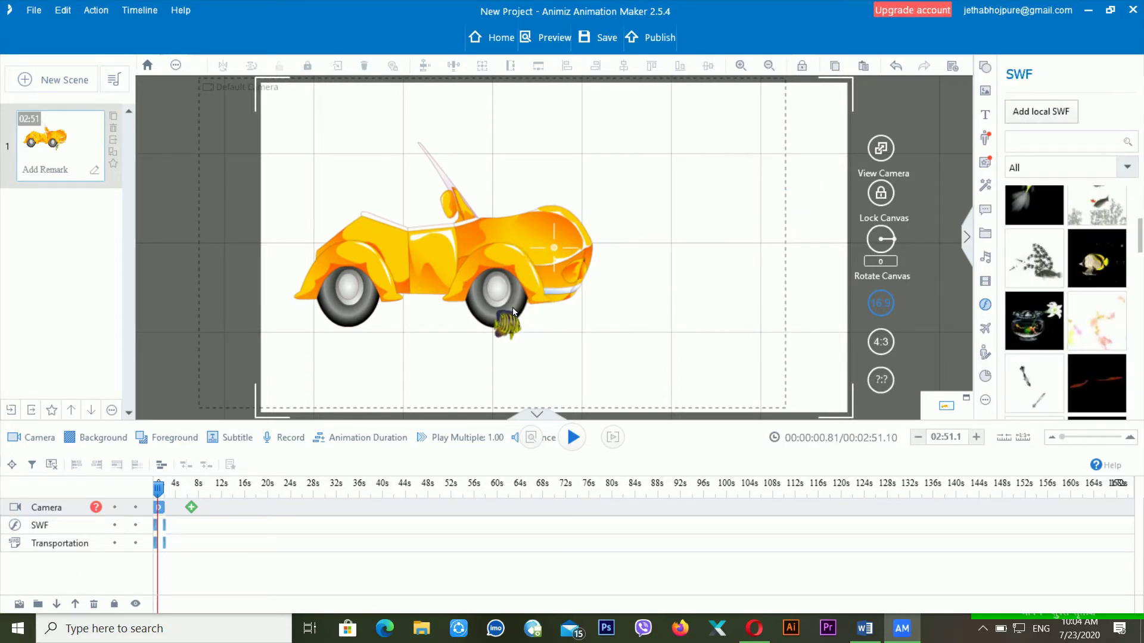
click(550, 328)
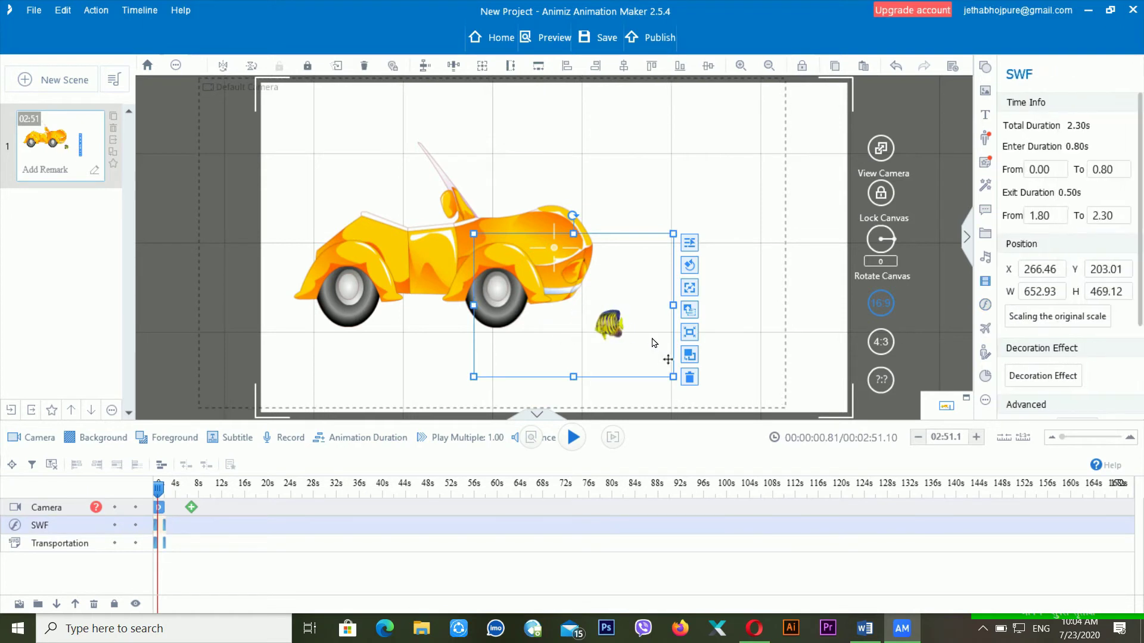
key(Delete)
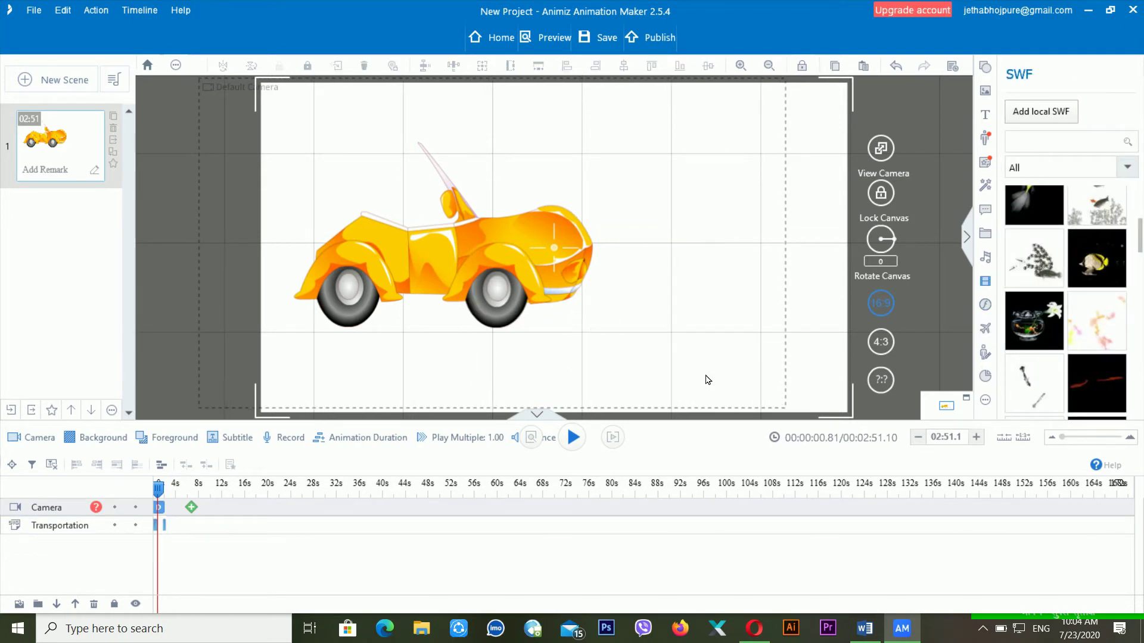
Step: Insert the spider symbol on the canvas and enlarge it to about 839 by 839
click(988, 334)
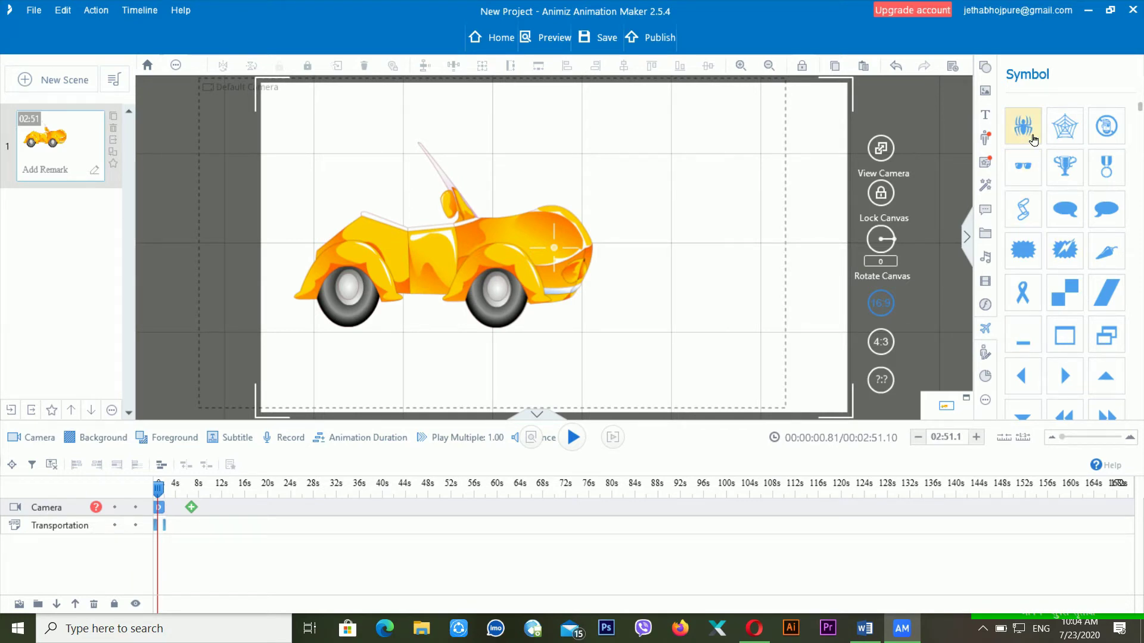
click(1034, 139)
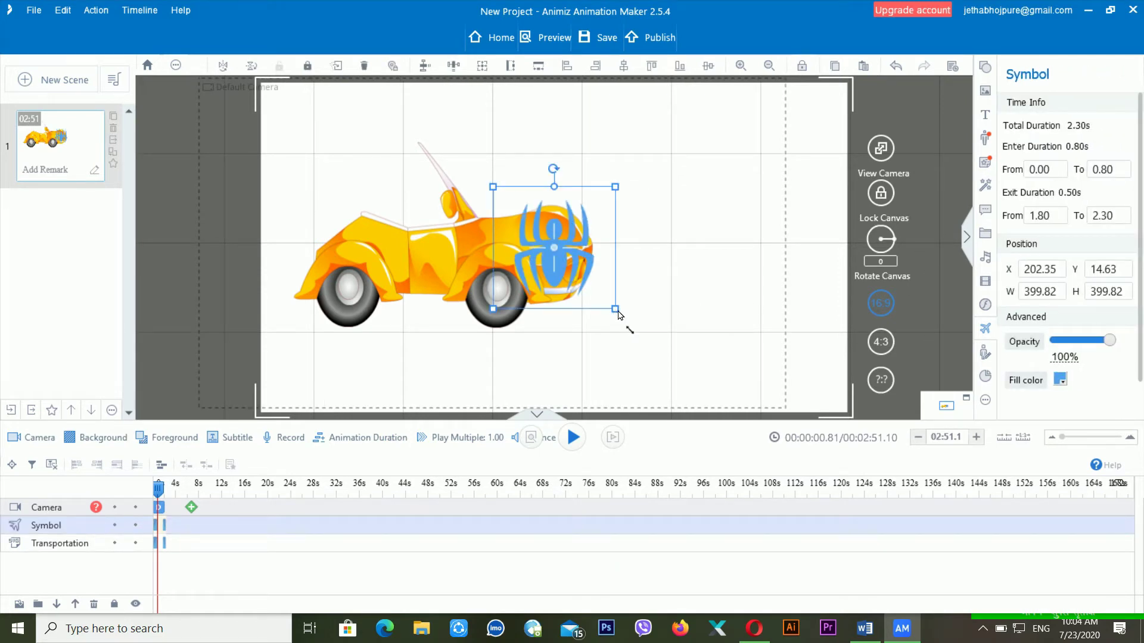
drag(620, 314, 685, 379)
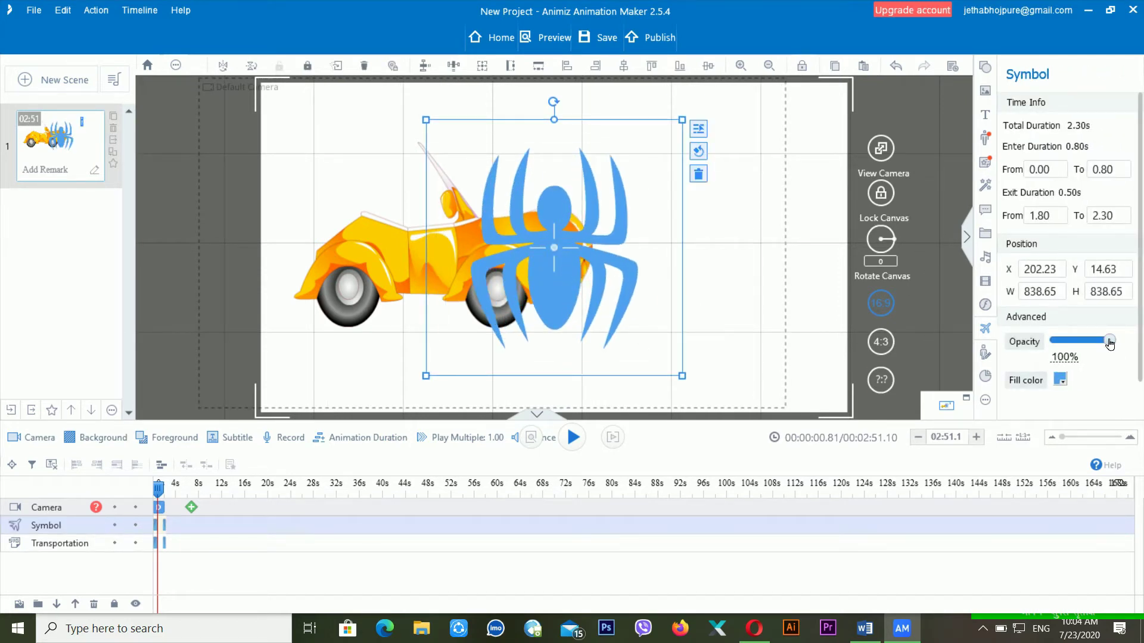
Step: Set the spider symbol's fill color to red and move it over the middle of the car
click(1061, 380)
click(893, 309)
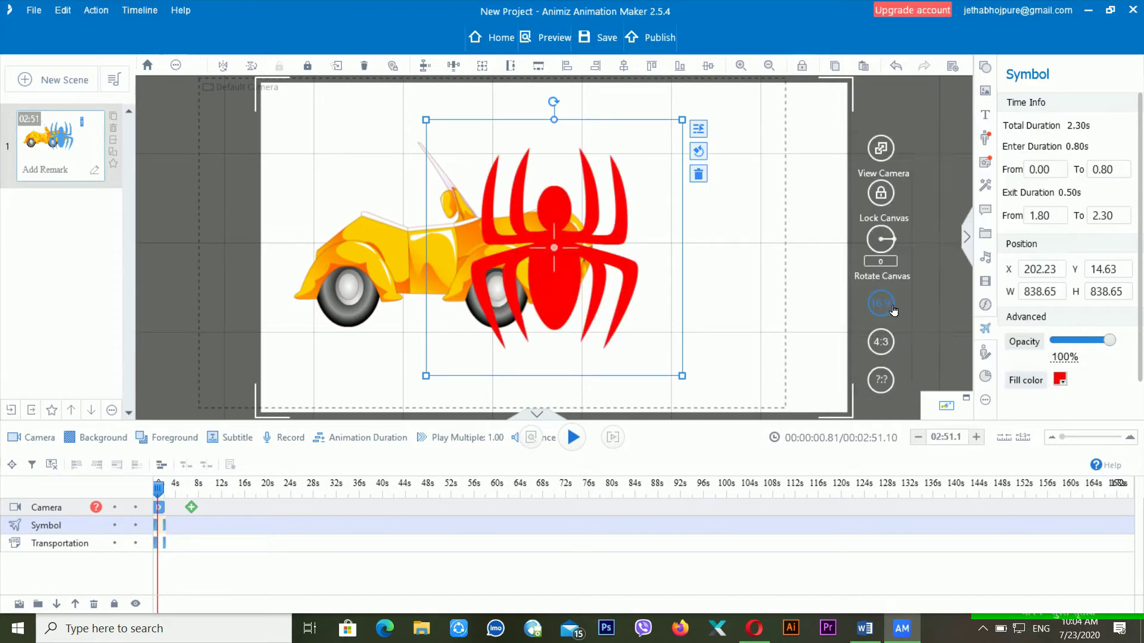
drag(581, 243, 510, 237)
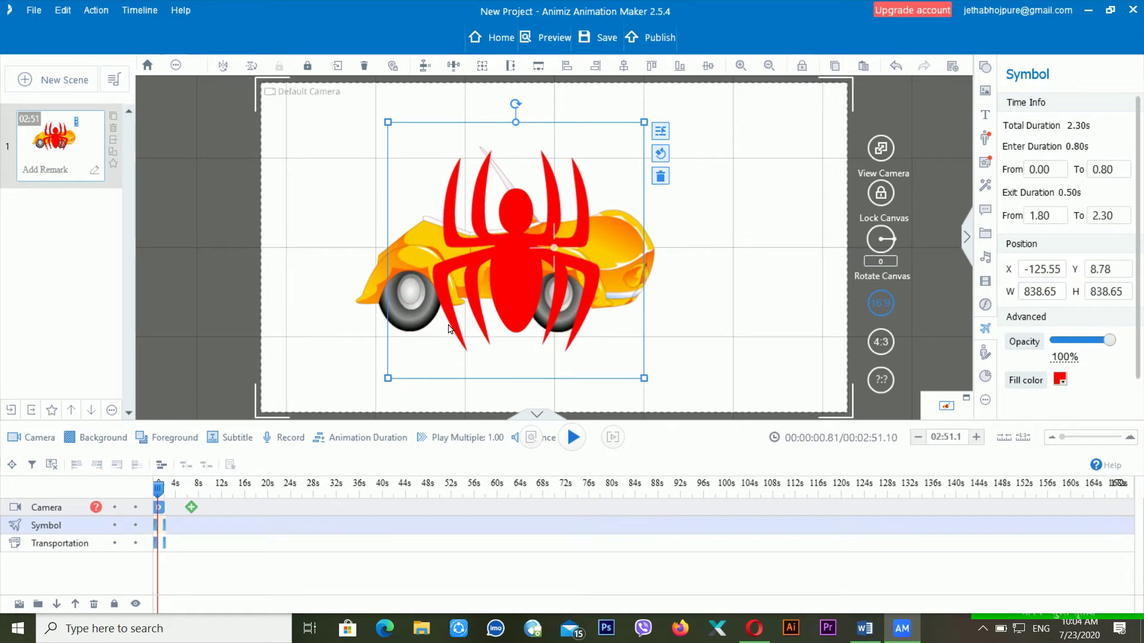
Step: Browse the actor library with the Flash Actor type selected, and delete the spider symbol object from the timeline
click(985, 353)
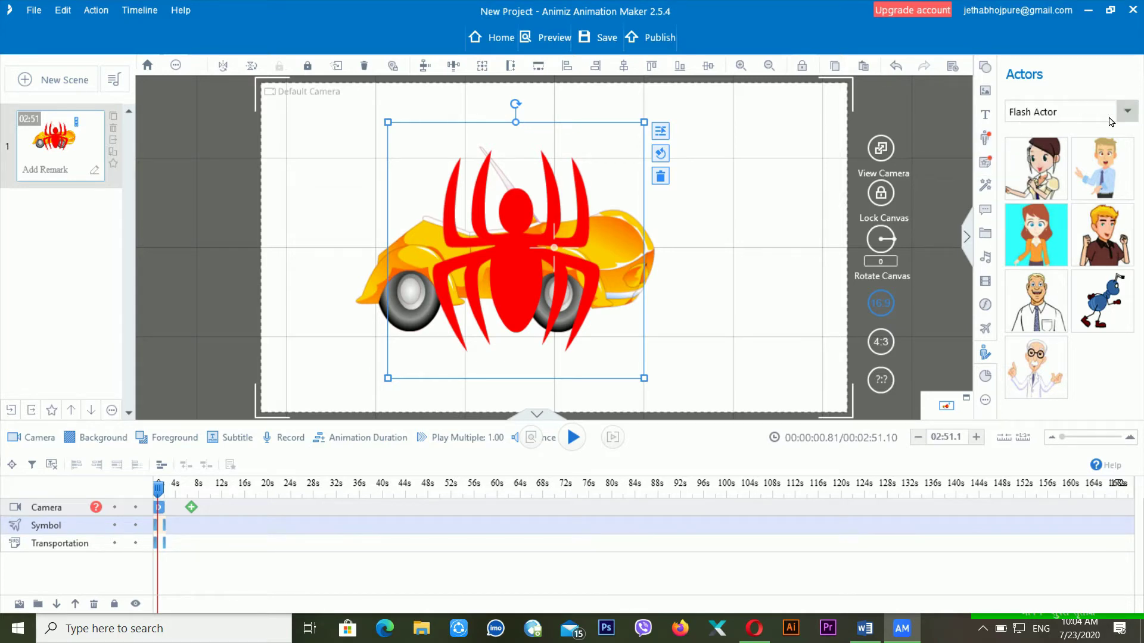
click(1129, 118)
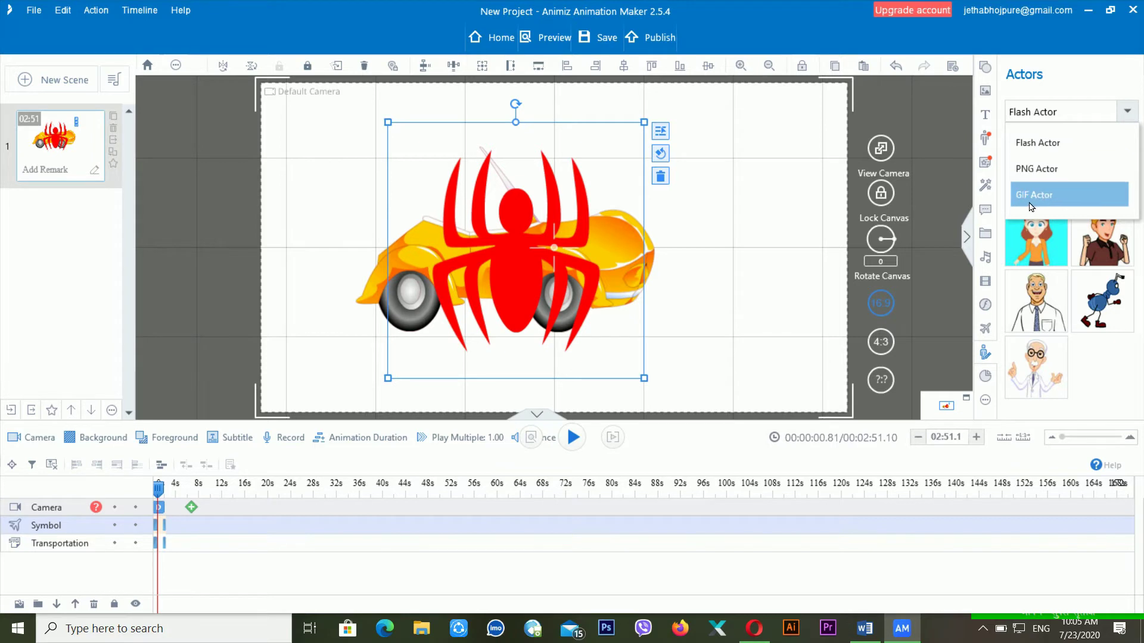
click(1065, 153)
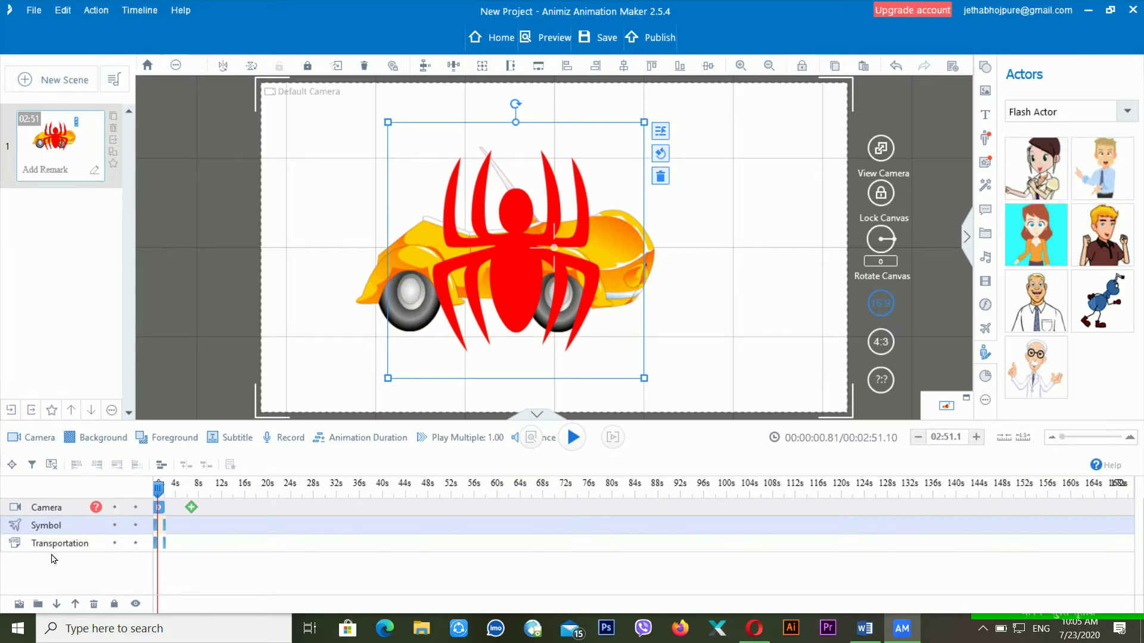
right_click(75, 534)
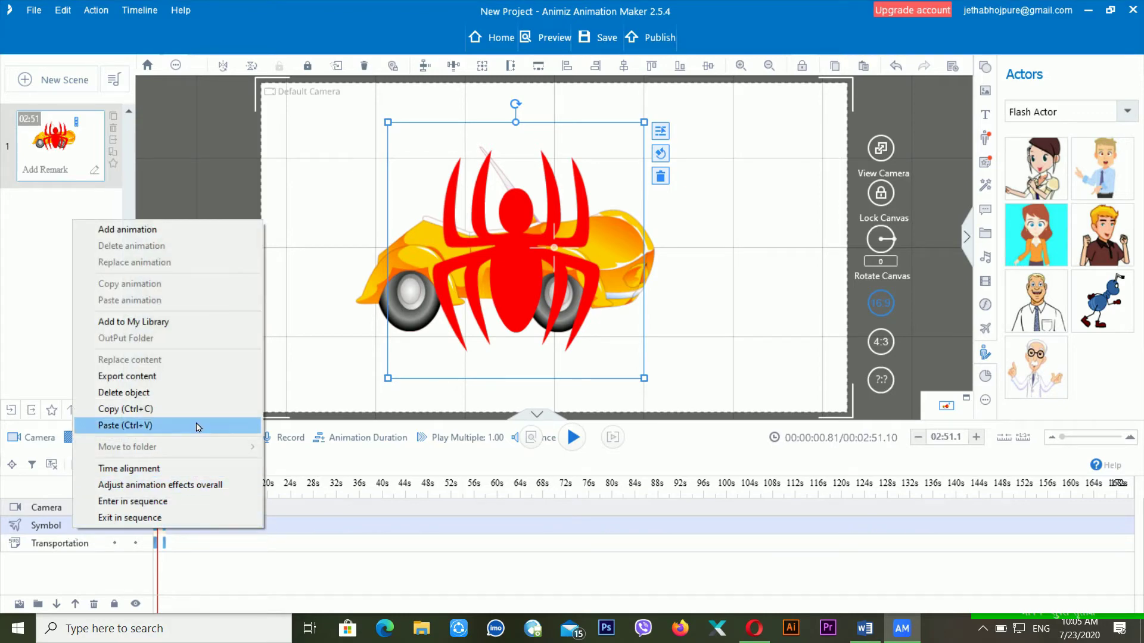
click(183, 395)
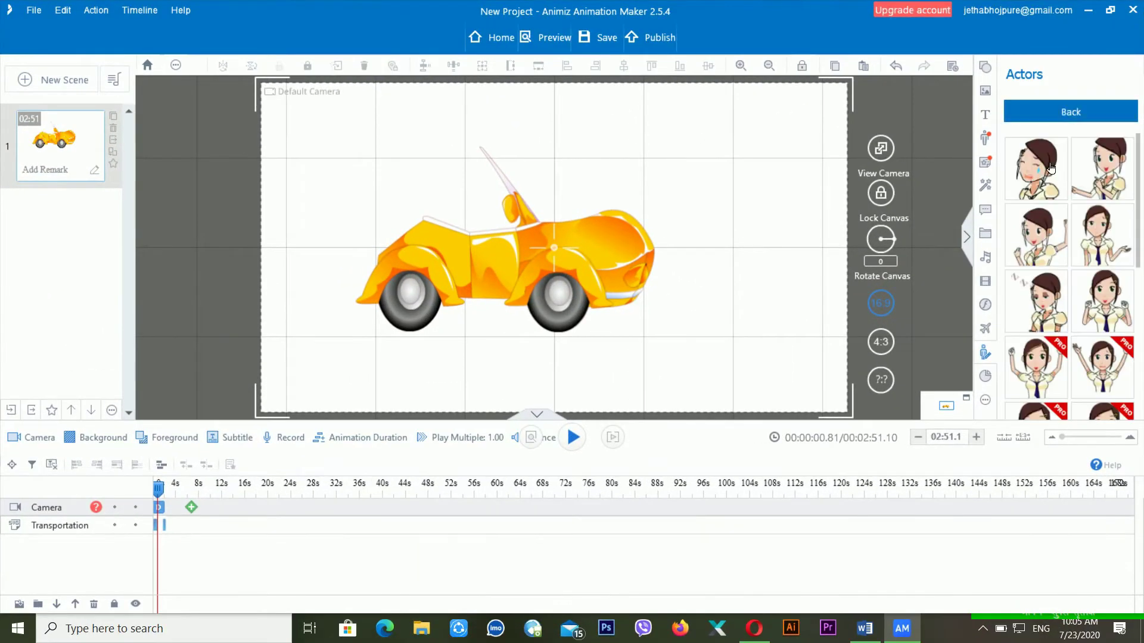
Step: Place the crying woman flash actor in front of the car, and delete that SWF object from the timeline
drag(1051, 168, 785, 232)
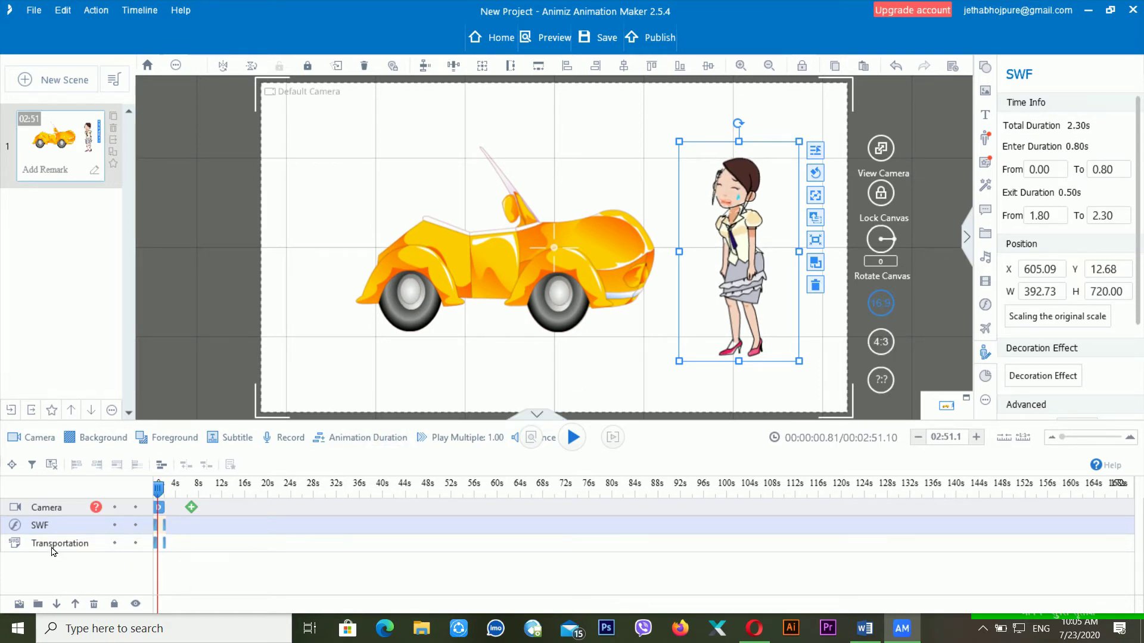
right_click(69, 523)
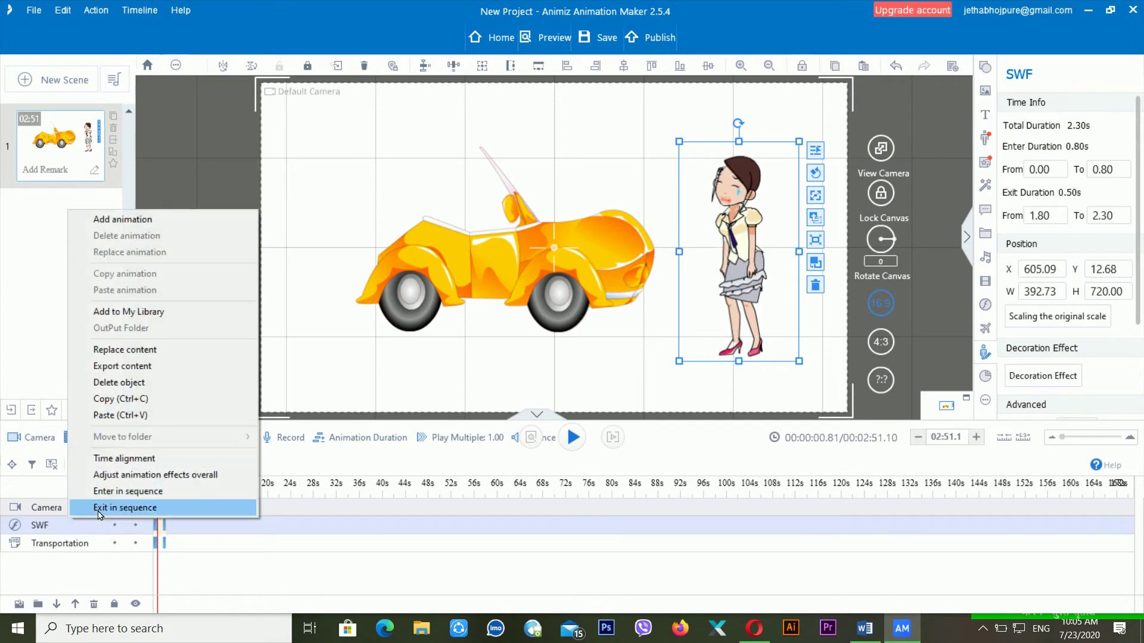
click(119, 382)
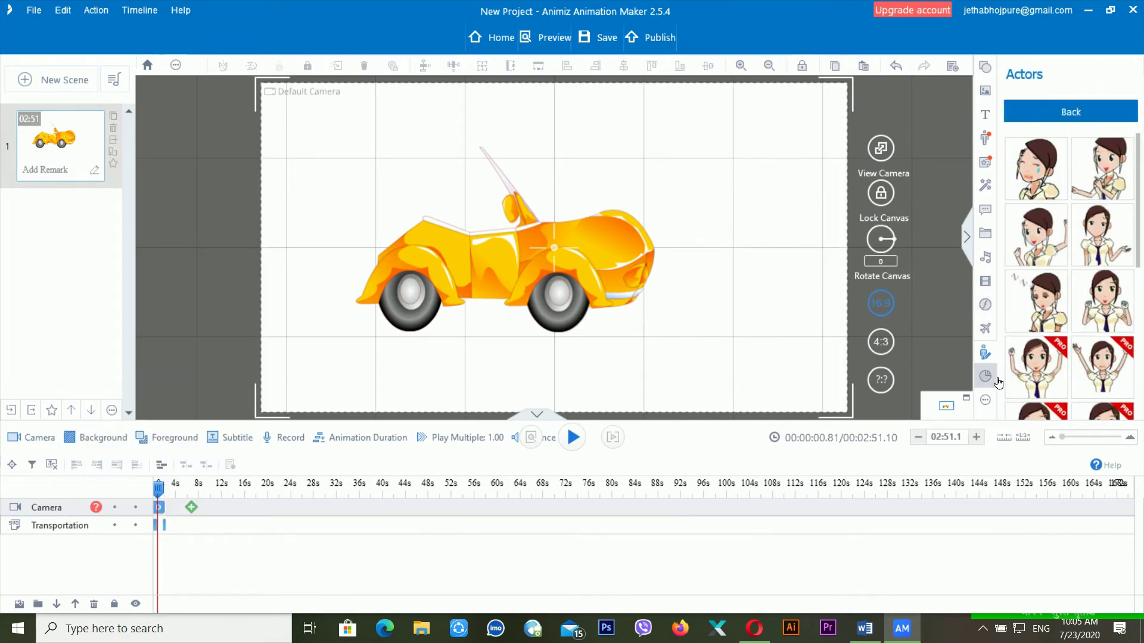
Step: Add a bar chart and a pie chart, enlarge the pie chart to about 698 by 749 and place it over the car's rear
click(985, 377)
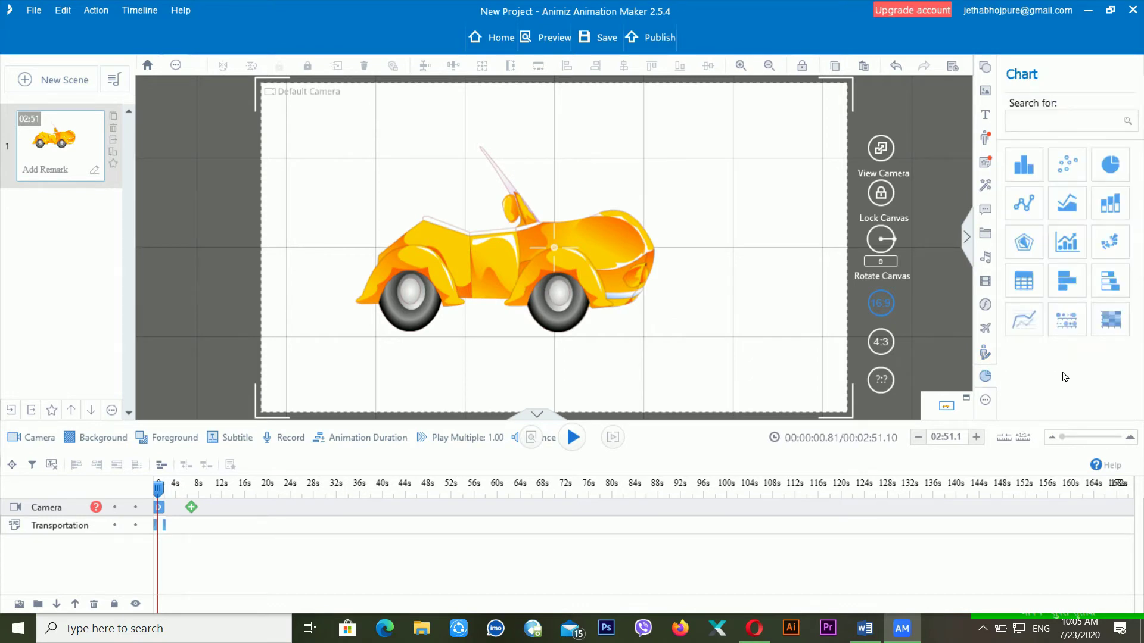
click(1036, 177)
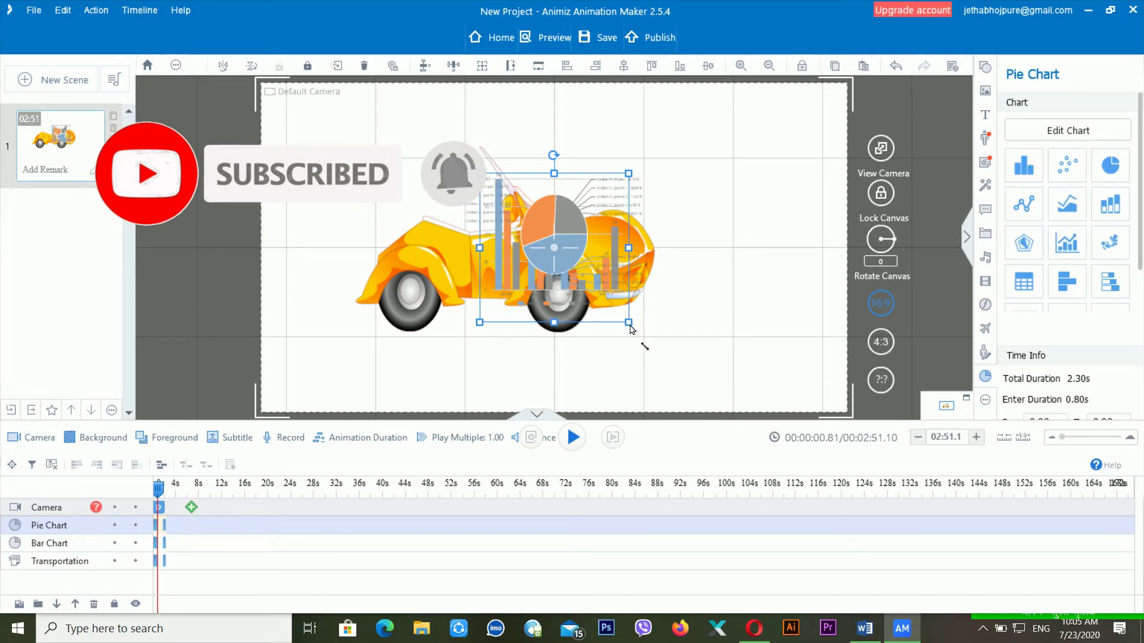
drag(632, 329, 697, 408)
drag(631, 310, 450, 305)
Step: Set the pie chart's text color to red, applying it to the bar chart too, and move the bar chart to the canvas's upper-right area
scroll(1105, 318, down, 1)
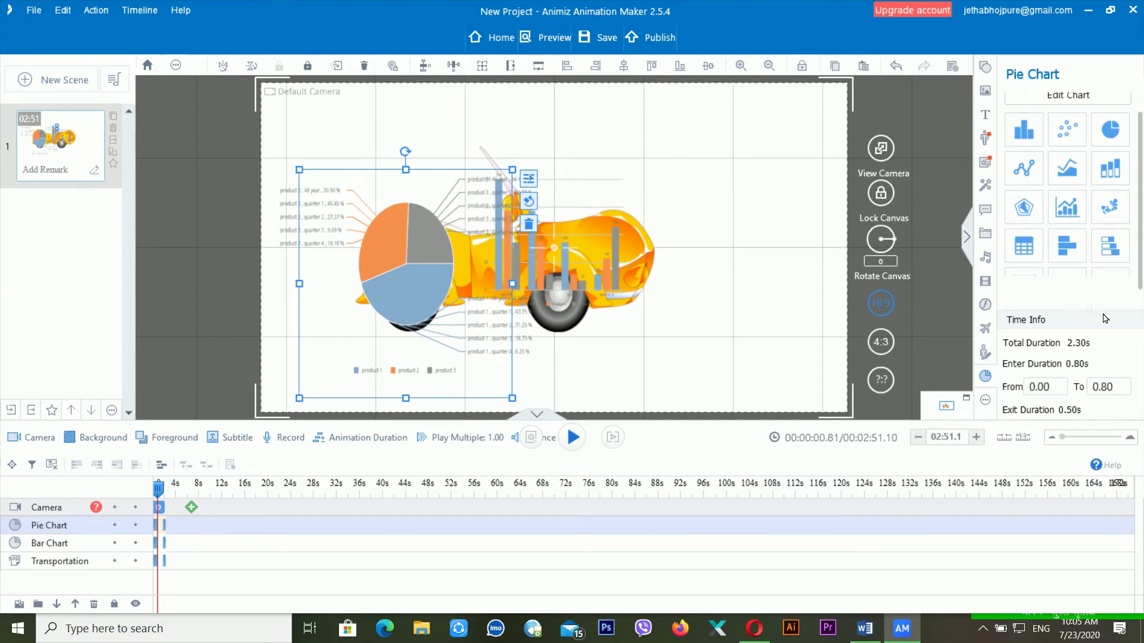
scroll(1105, 318, down, 5)
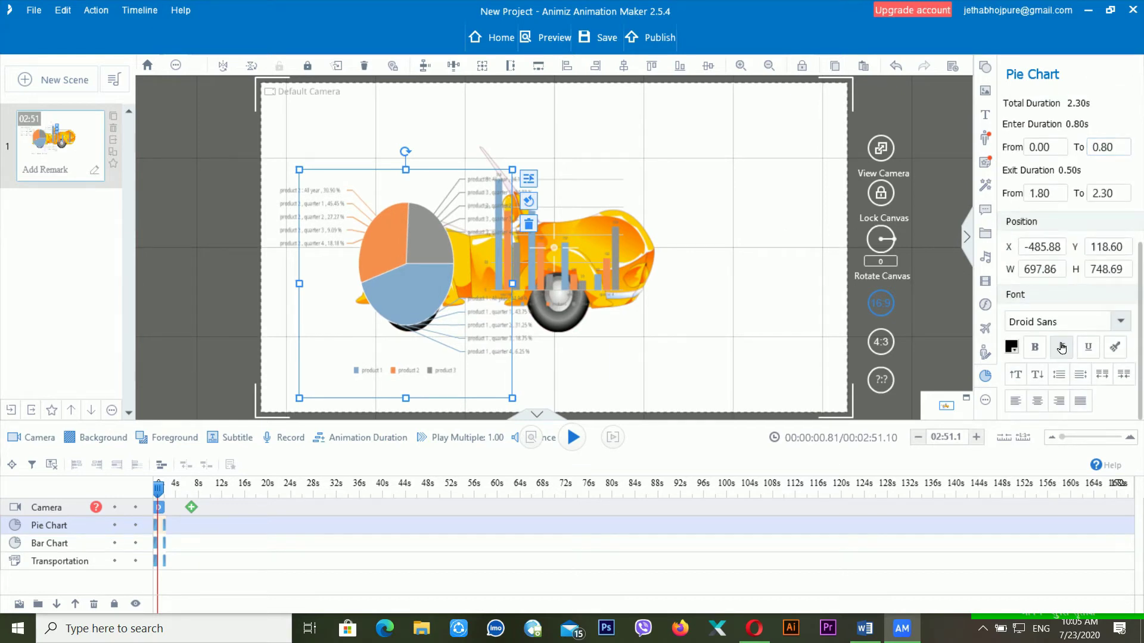
click(1014, 350)
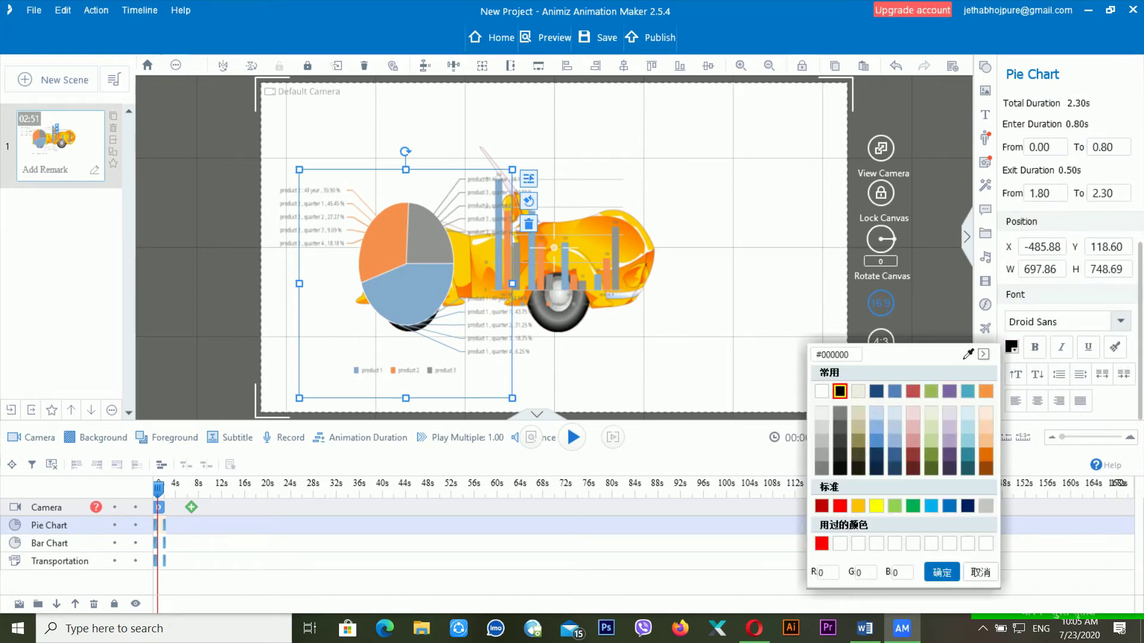
click(840, 506)
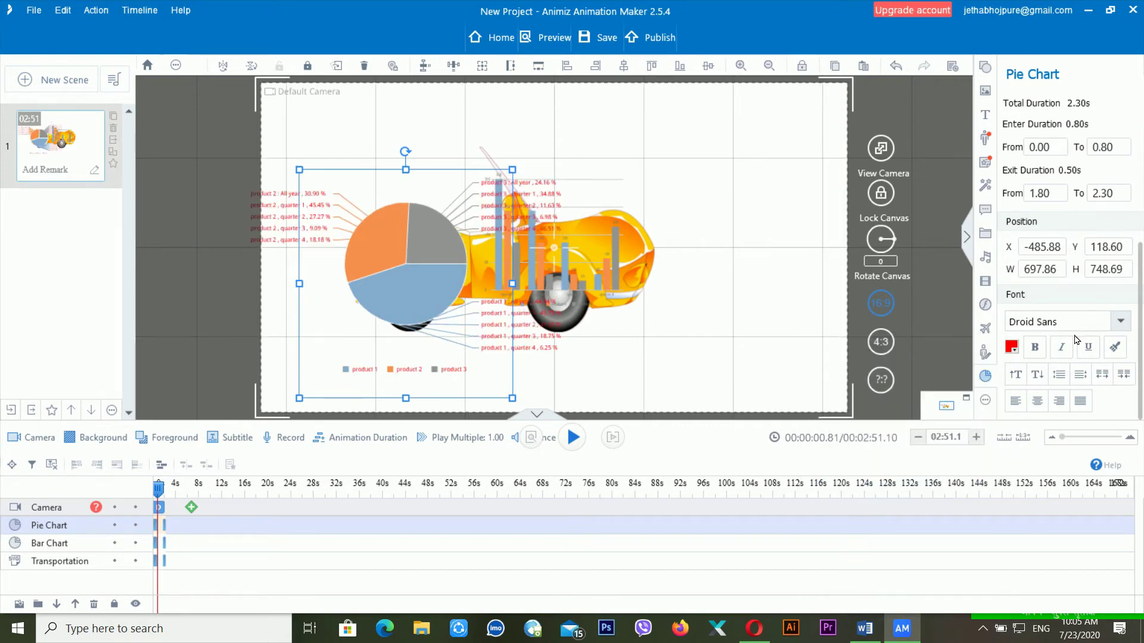
click(1113, 348)
drag(554, 276, 750, 221)
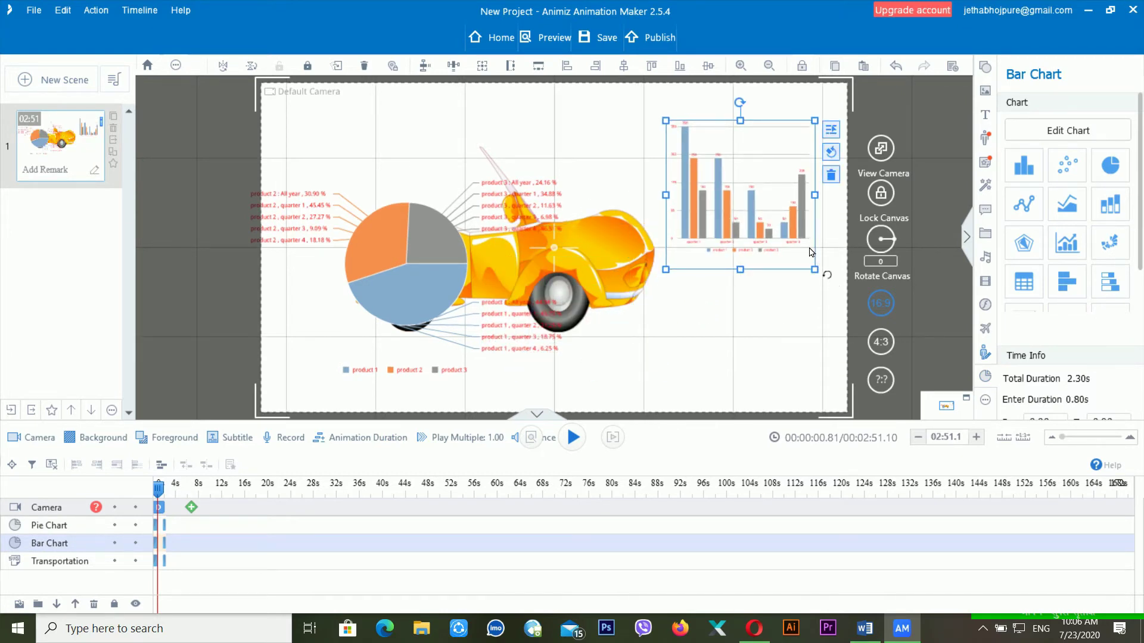
Step: Delete the bar chart and the pie chart from the scene
key(Delete)
click(439, 255)
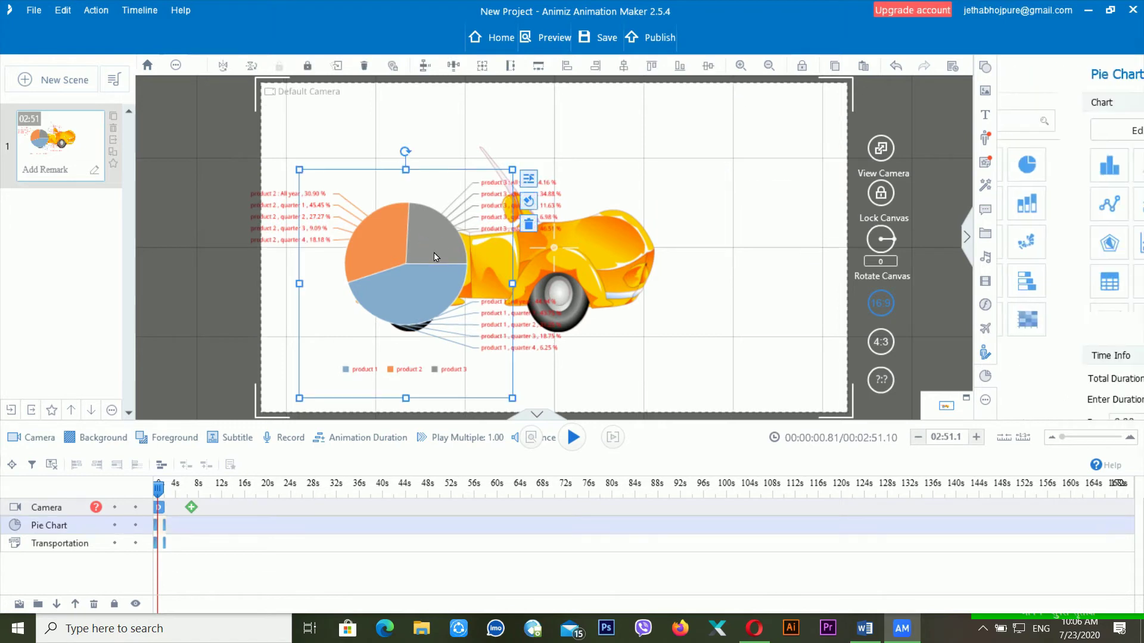
key(Delete)
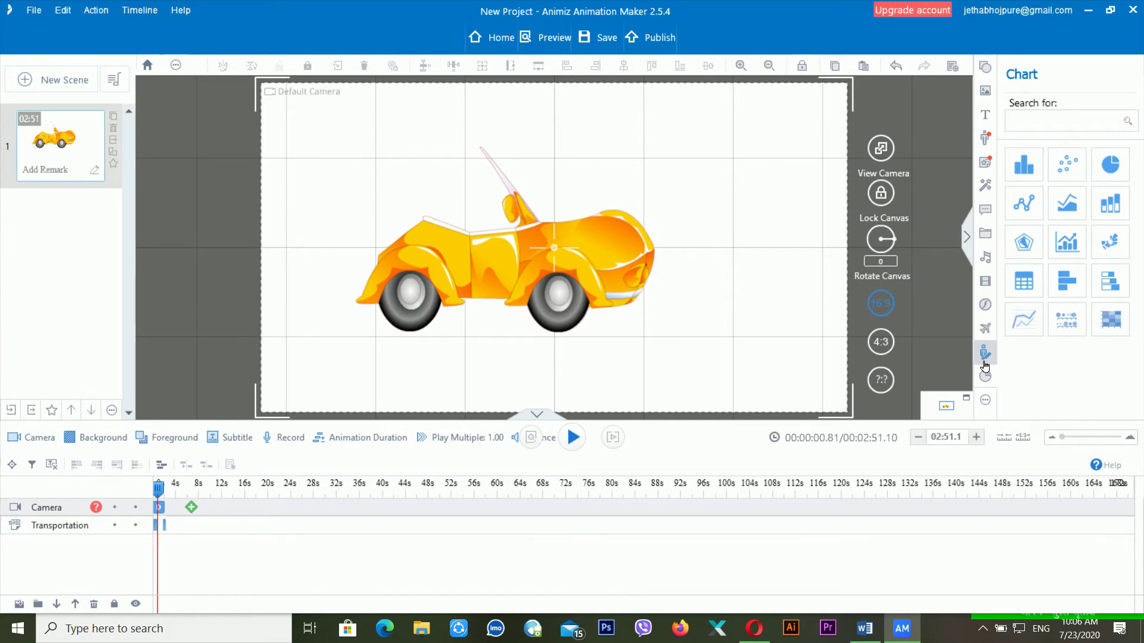
Step: Start a new formula, look through the radical and integration templates, and insert a one-row, two-cell matrix containing a and b
click(986, 403)
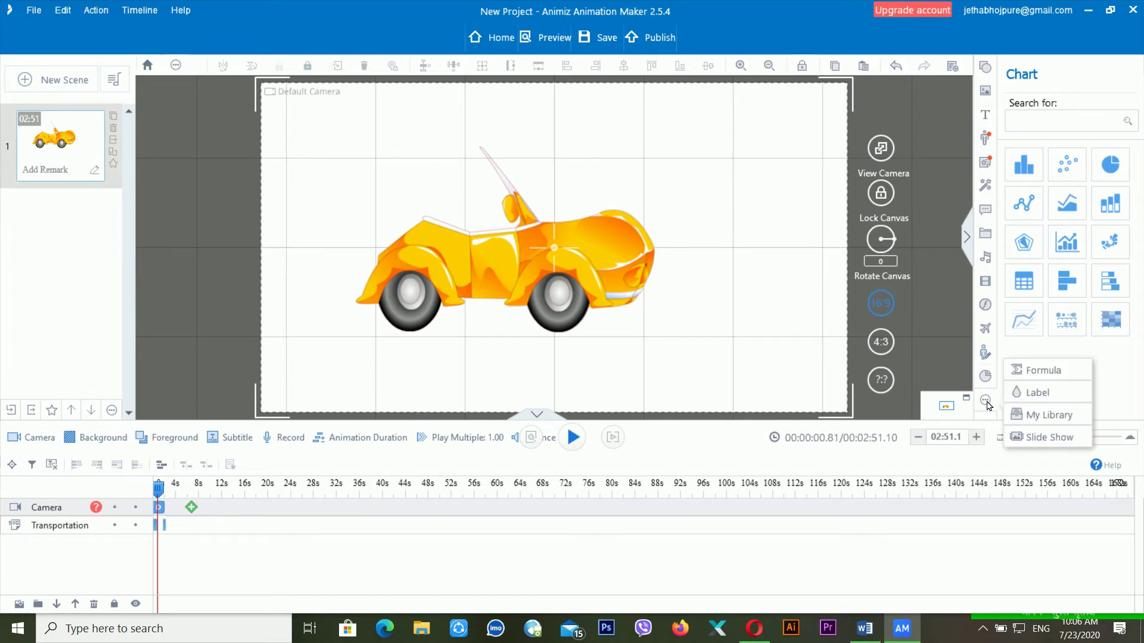
click(1056, 380)
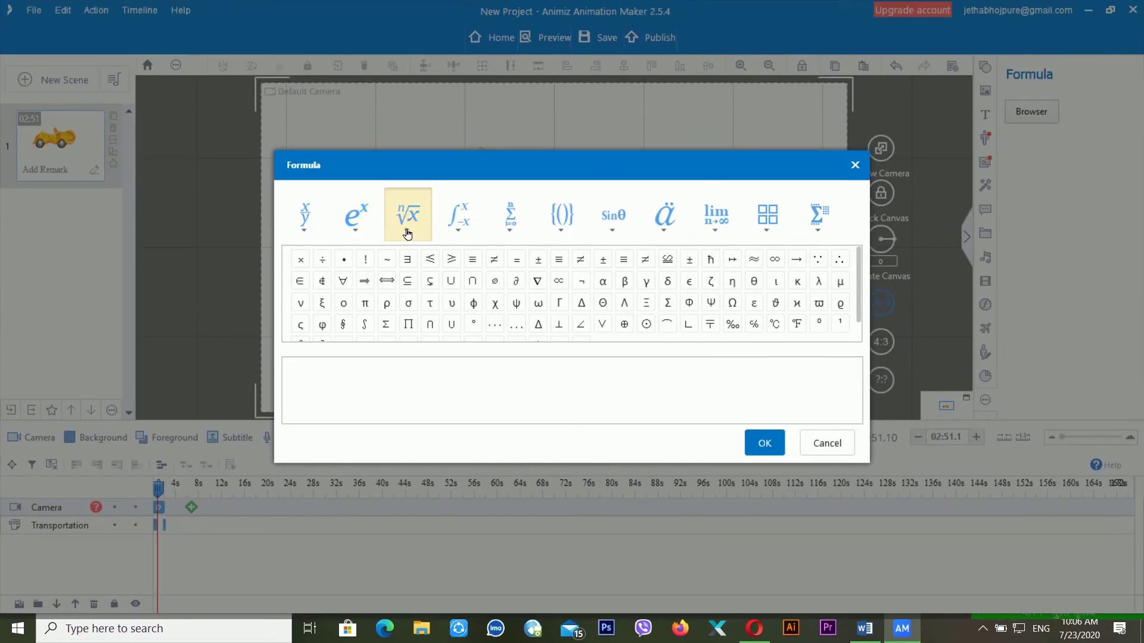
click(408, 233)
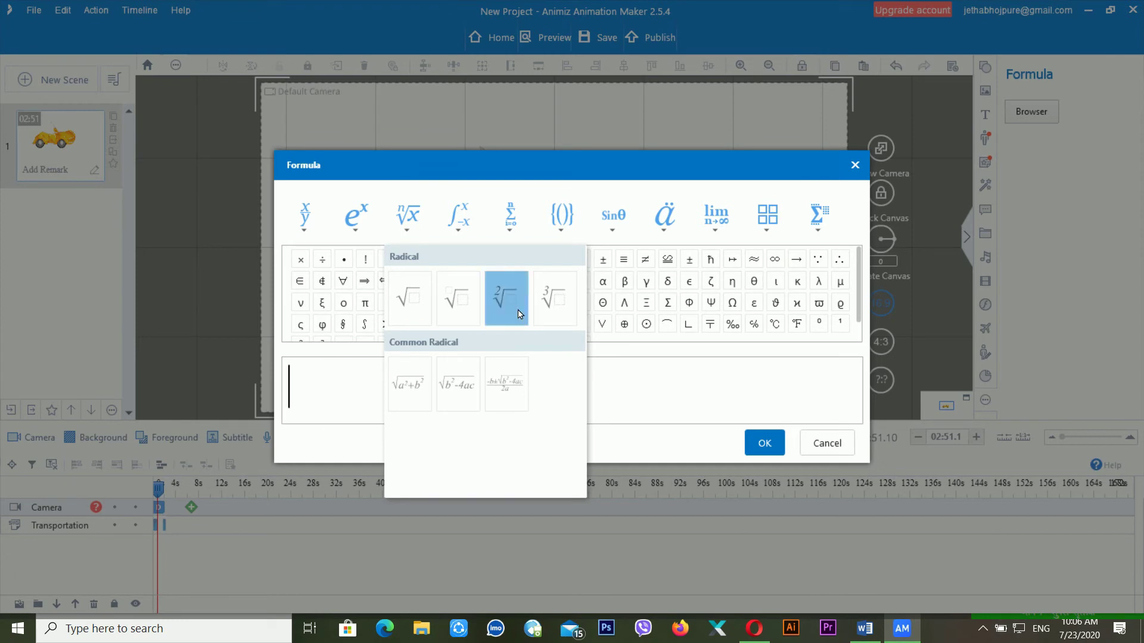
click(623, 385)
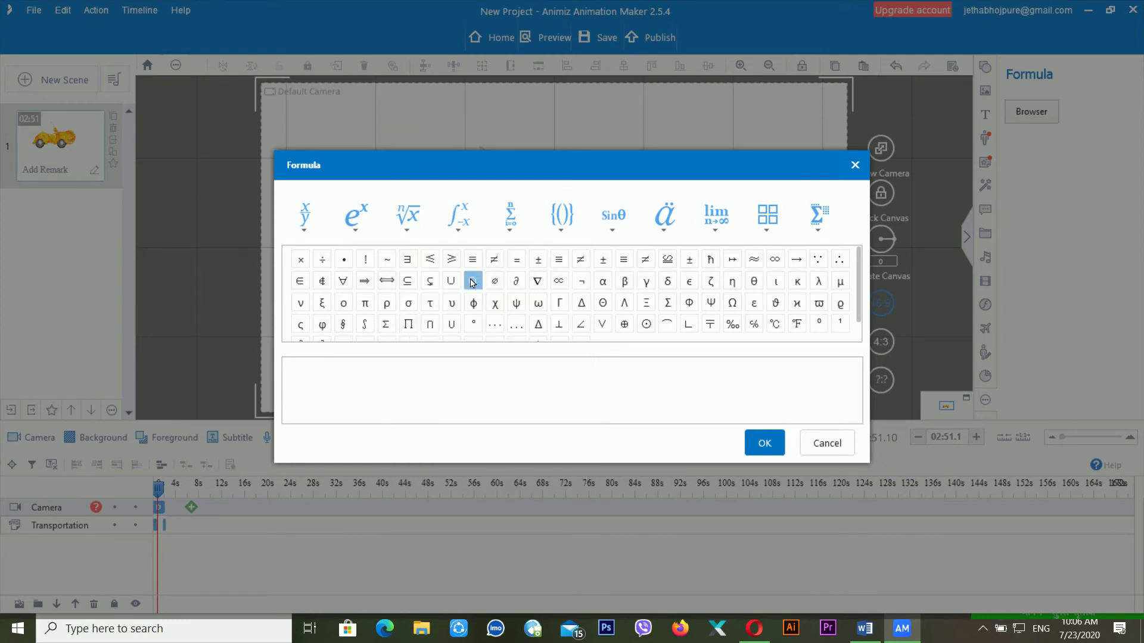
click(461, 236)
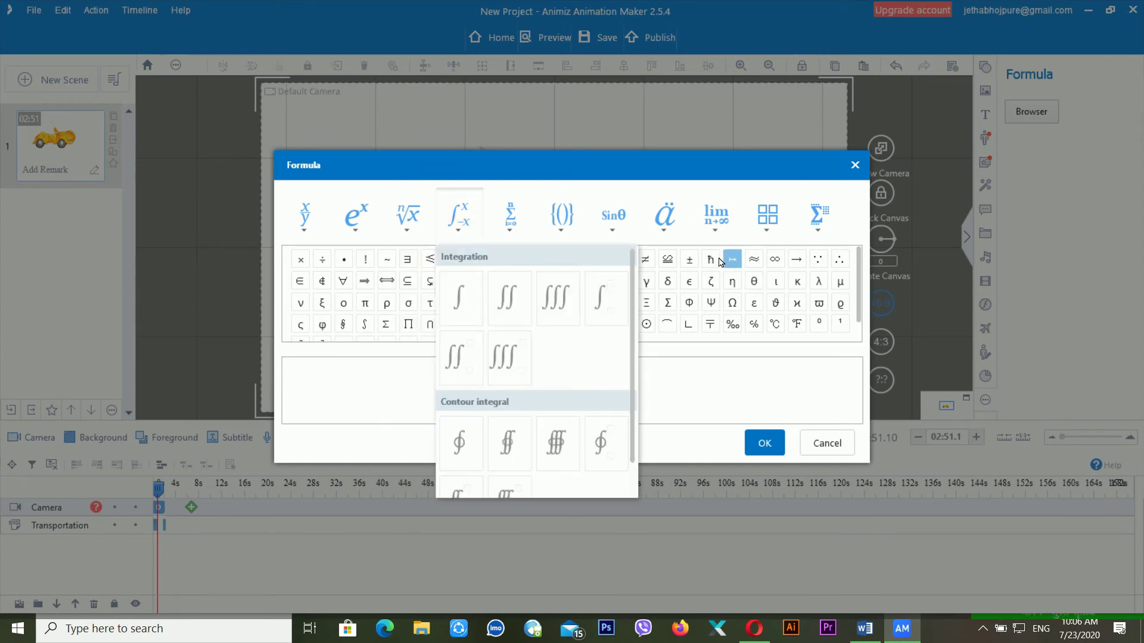
click(766, 234)
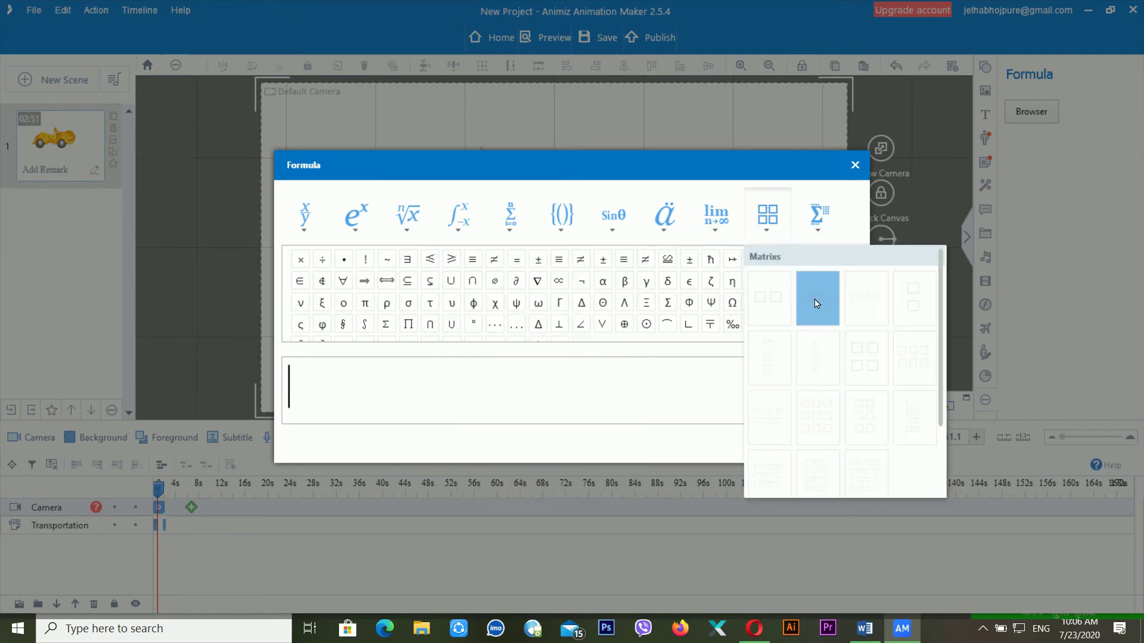
click(766, 300)
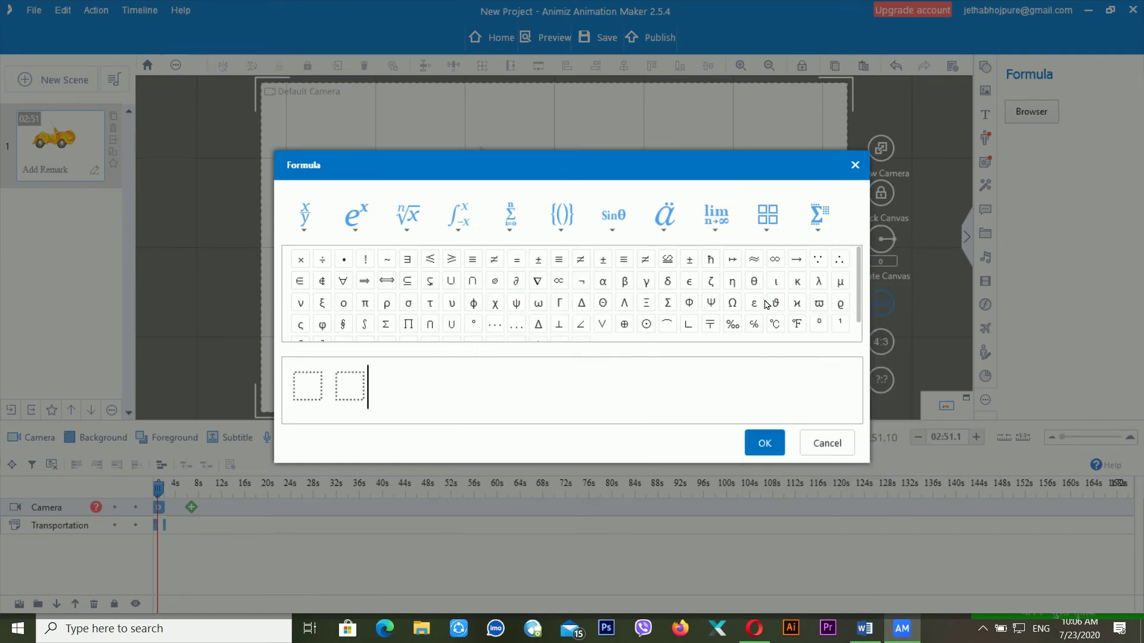
click(306, 399)
text(a)
click(349, 386)
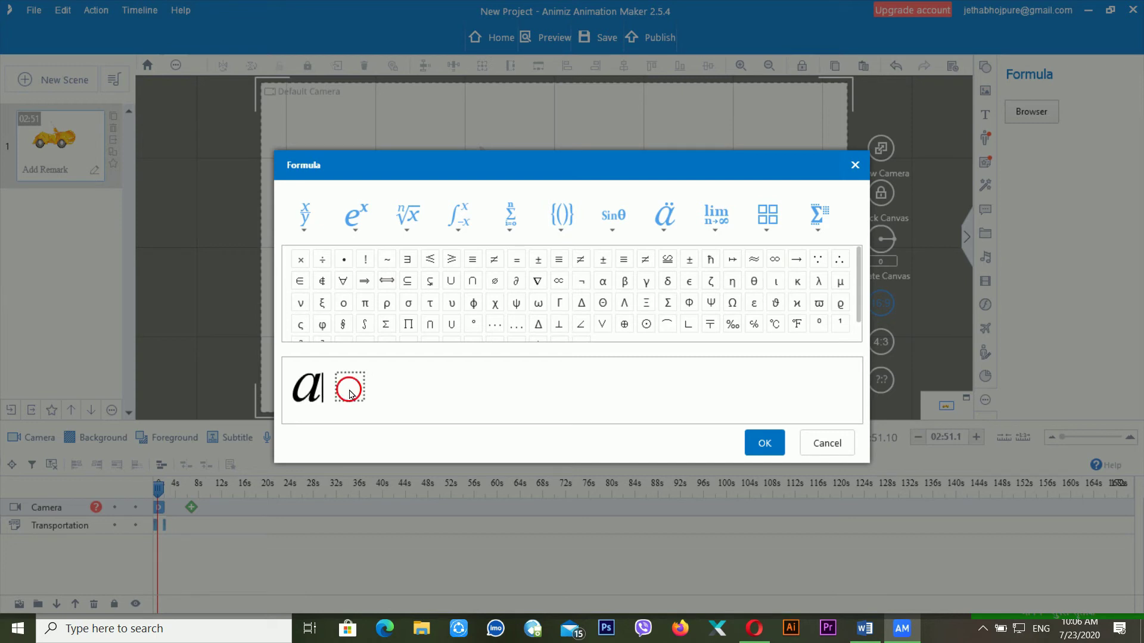
text(b)
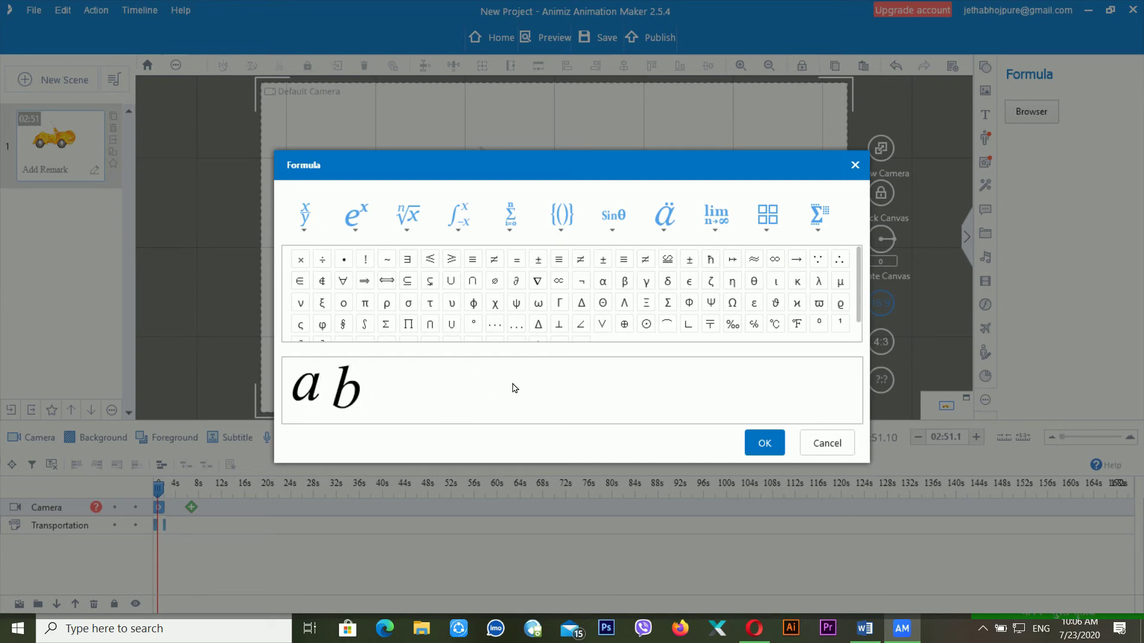
Step: Append the fraction a over b after the matrix, using the y/x common fraction, and insert the finished formula on the canvas
key(Right)
click(515, 230)
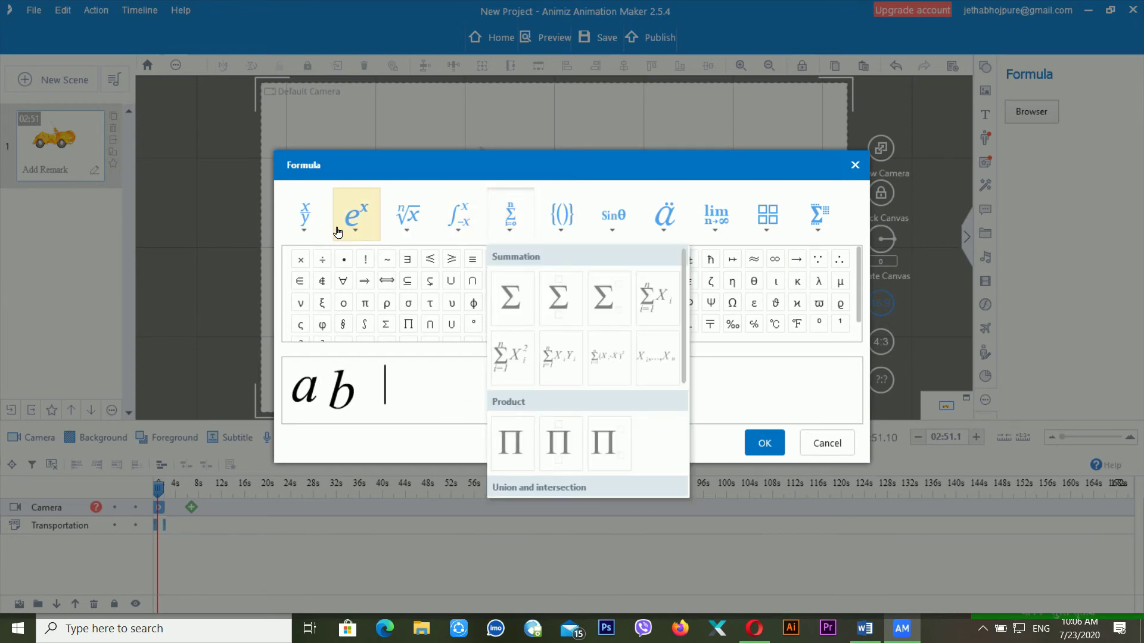
click(305, 222)
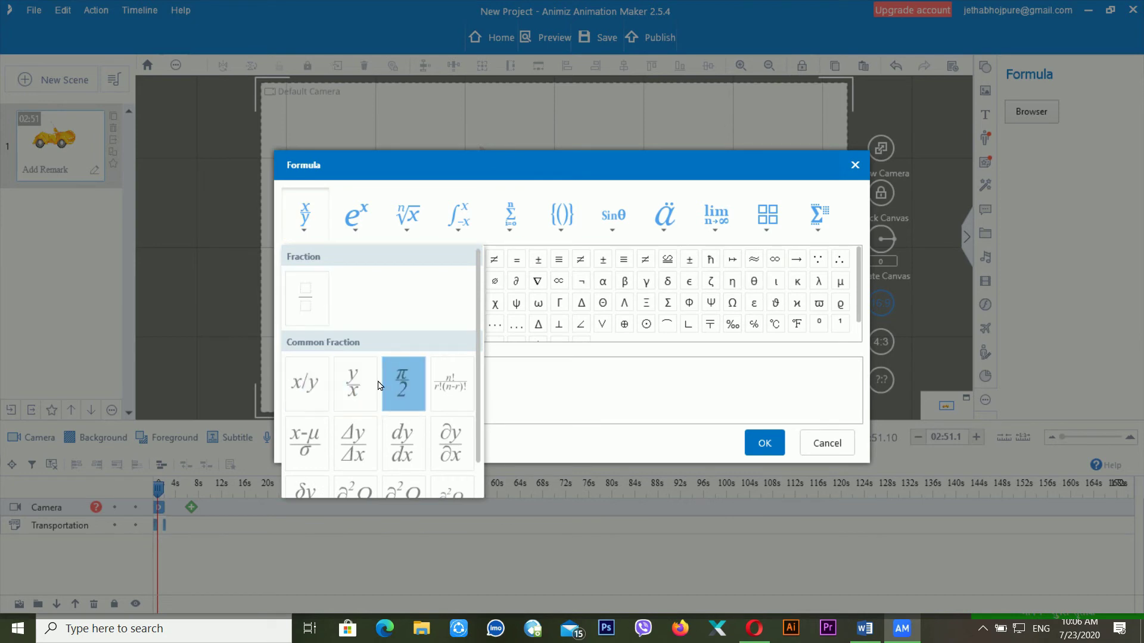
click(353, 384)
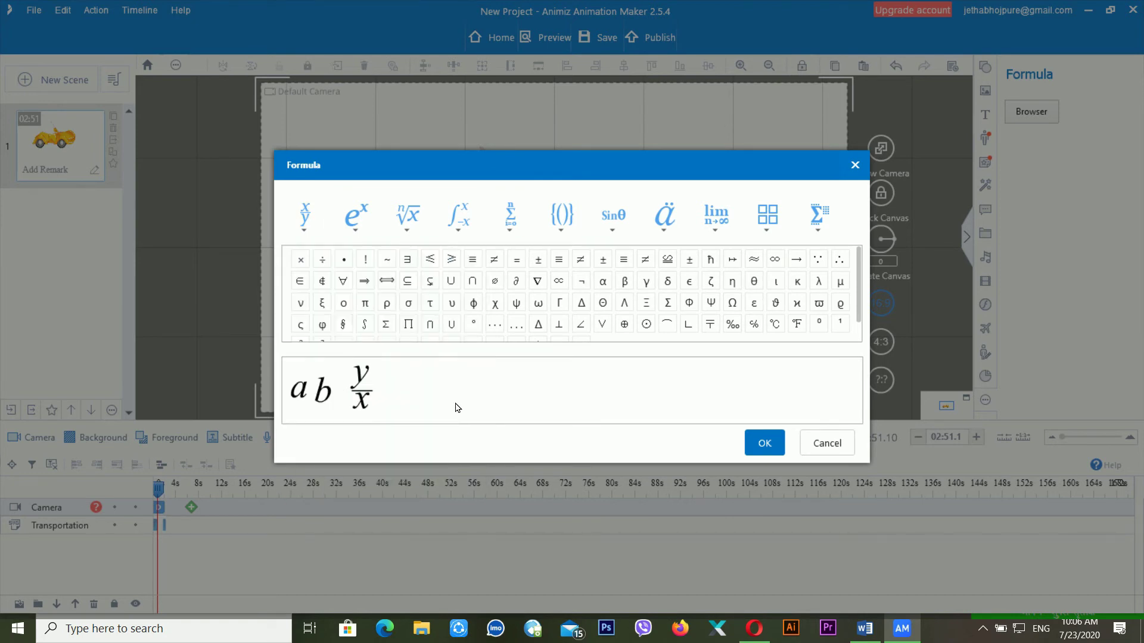
click(367, 382)
key(BackSpace)
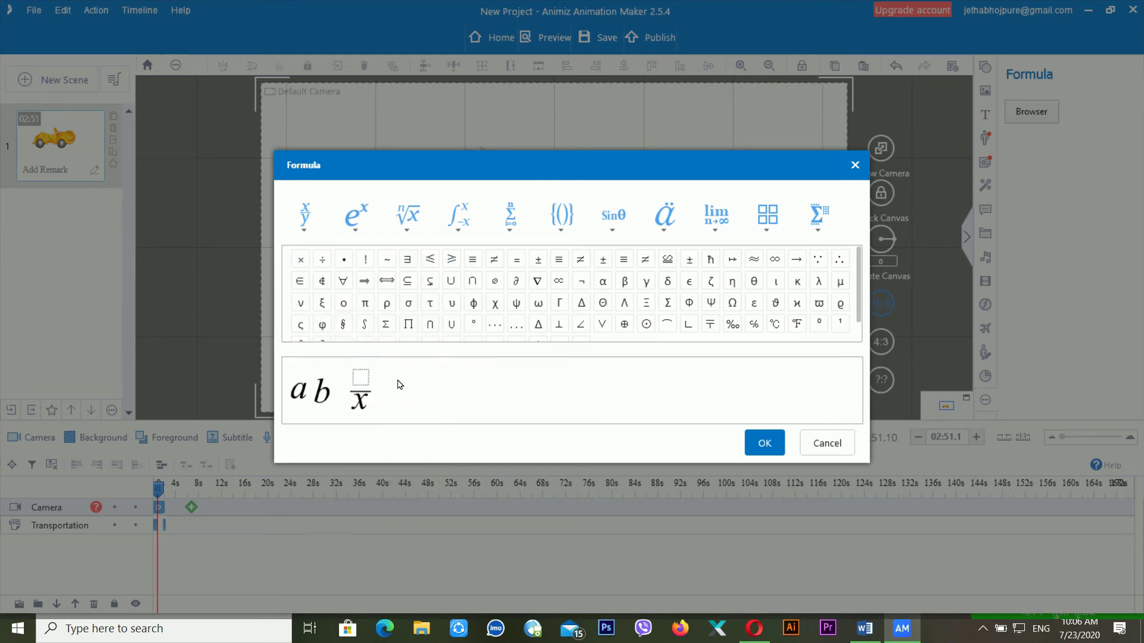
text(a)
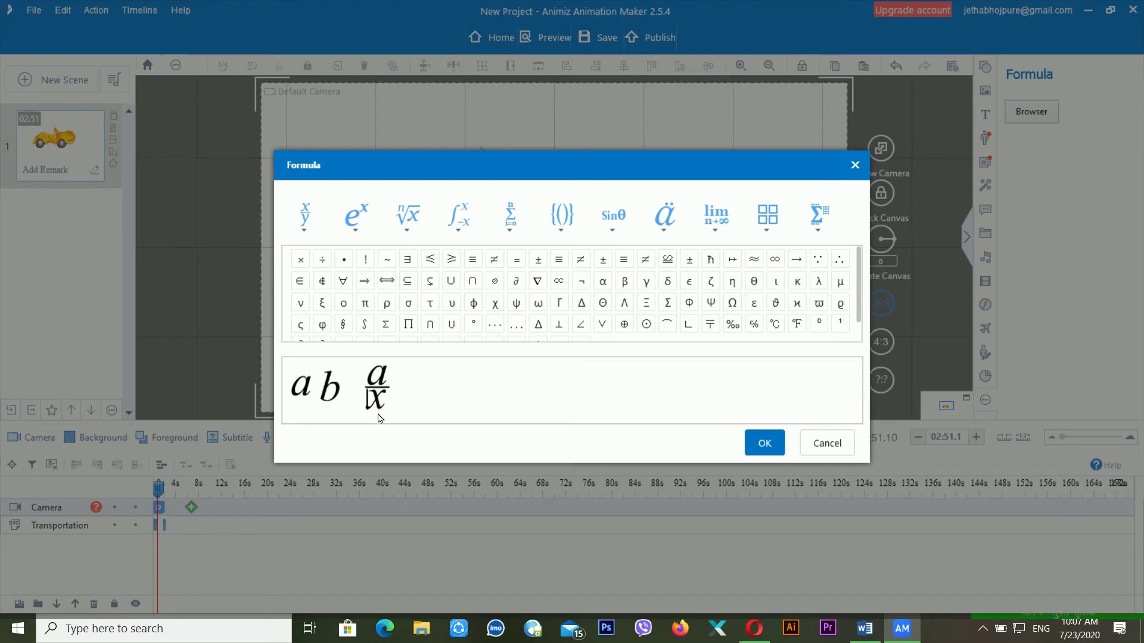
key(Delete)
text(b)
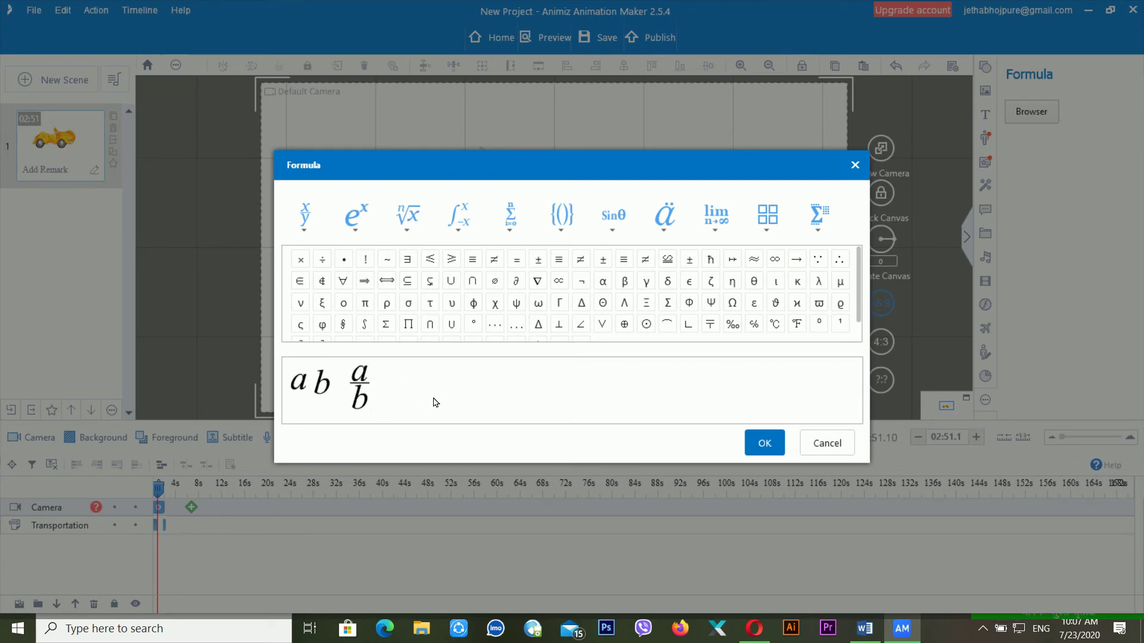
click(760, 441)
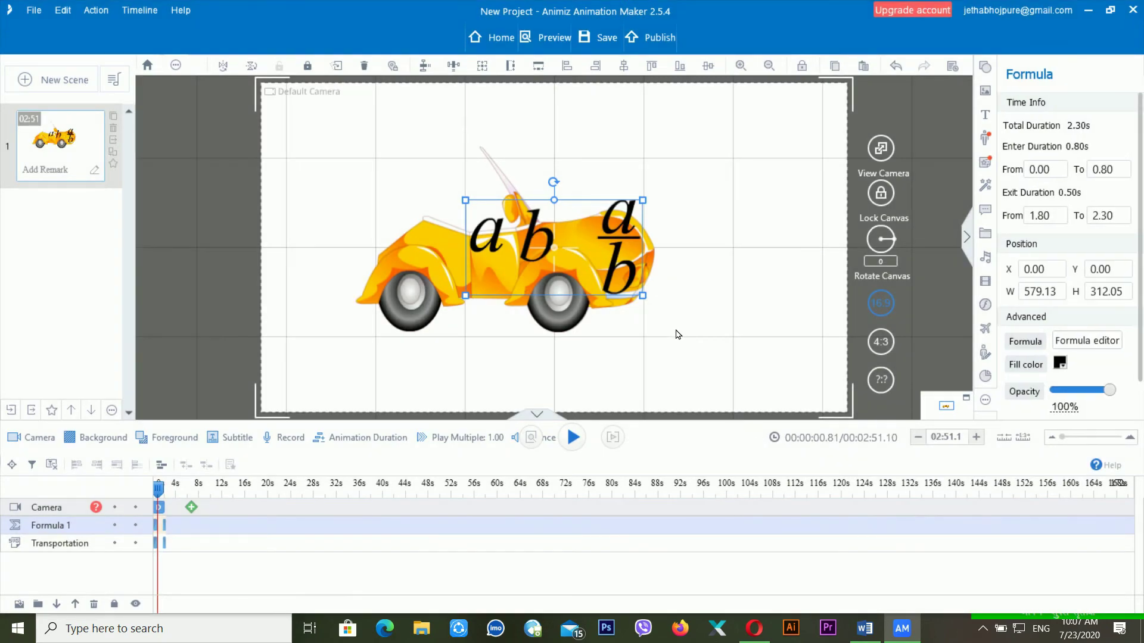
Step: Enlarge the formula to about 702 by 378 and move the playhead to the start of the timeline
drag(643, 296, 731, 381)
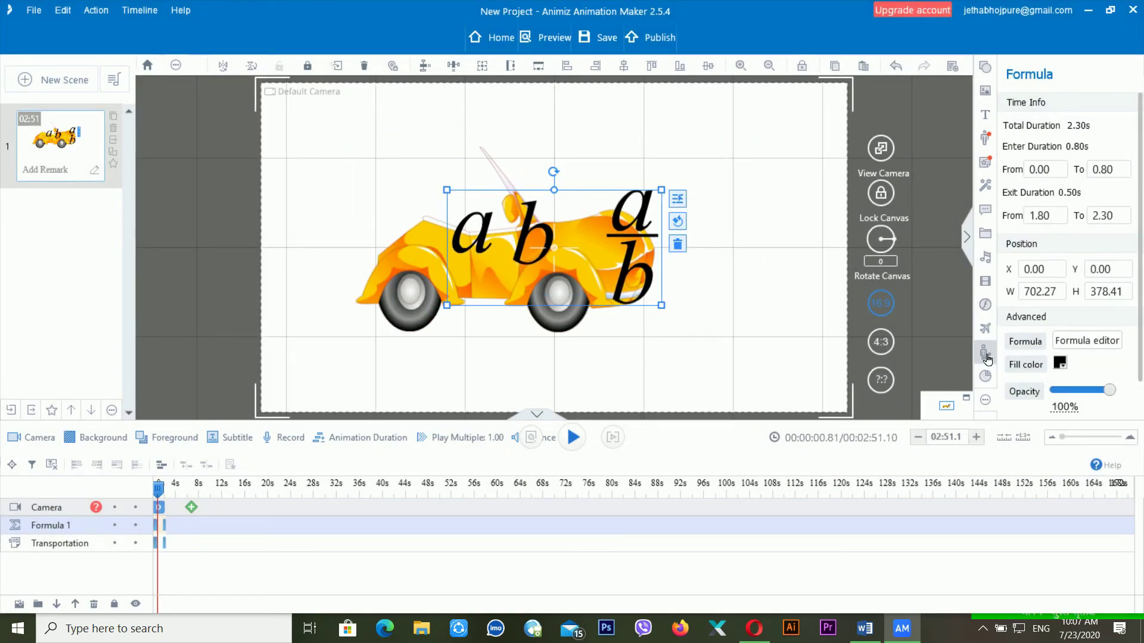
click(162, 490)
drag(161, 493, 156, 496)
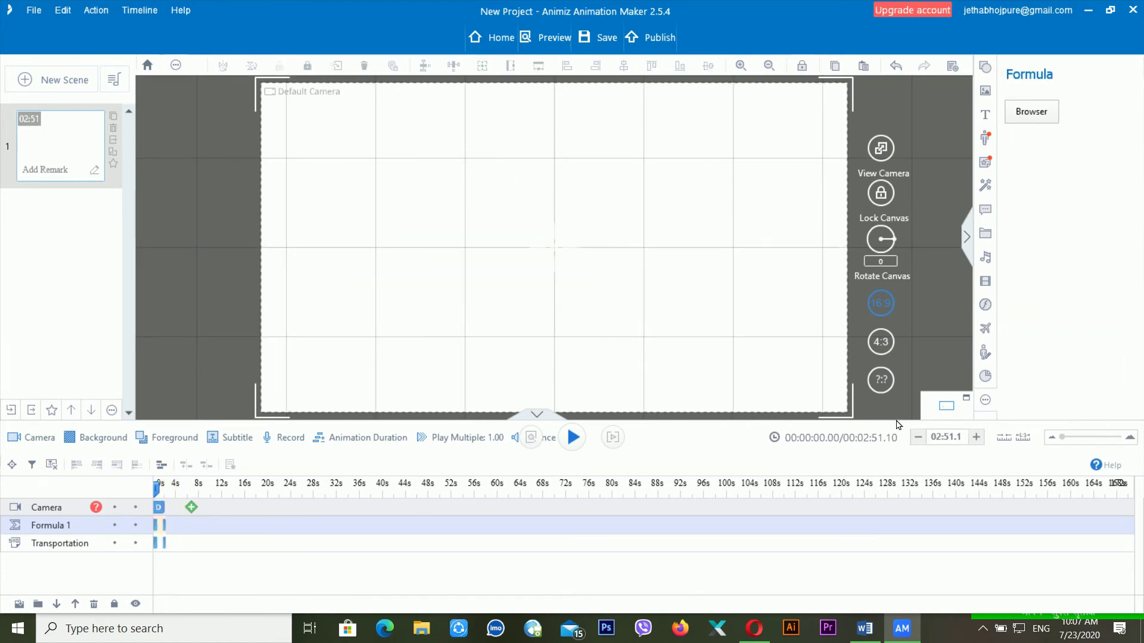
click(154, 489)
Step: Examine the available label objects and the contents of My Library, checking its Image and All categories
click(986, 401)
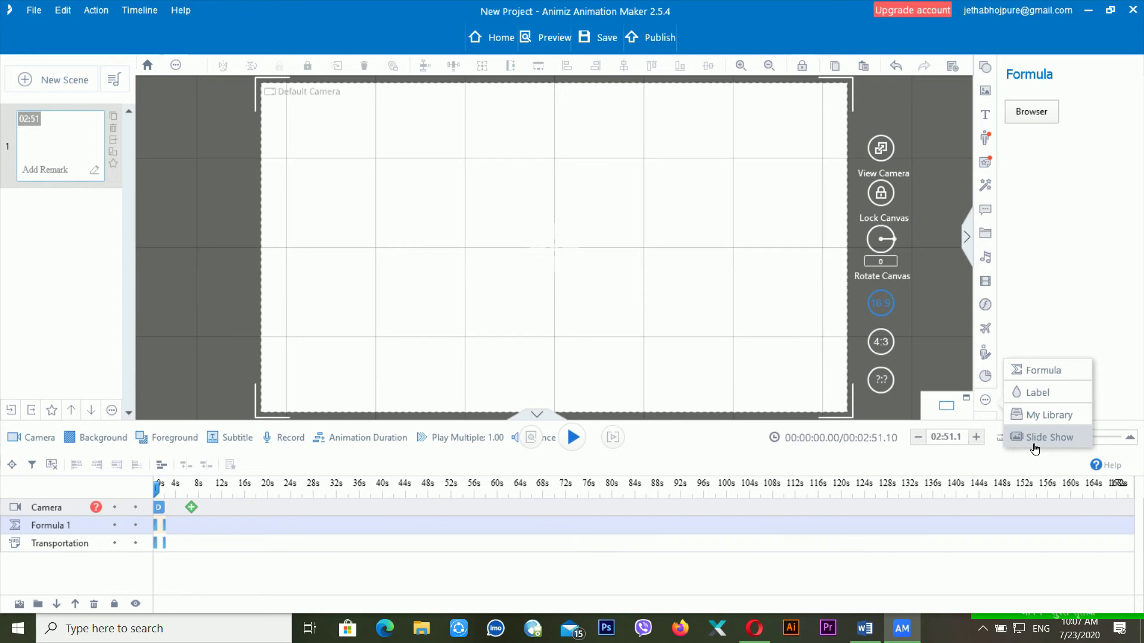
click(1039, 394)
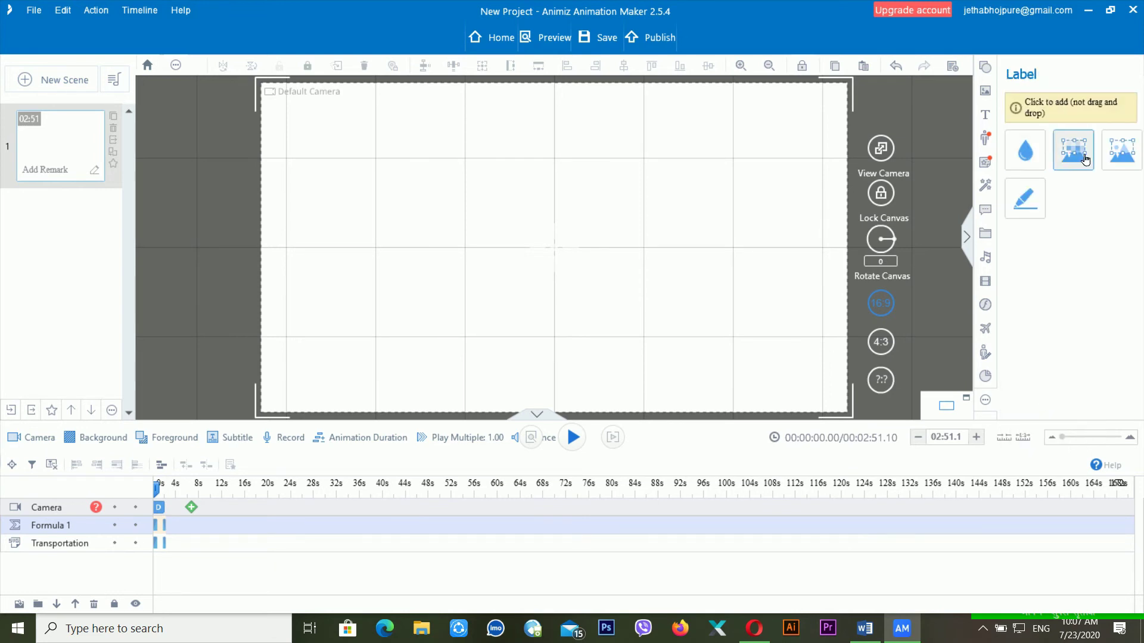
click(987, 404)
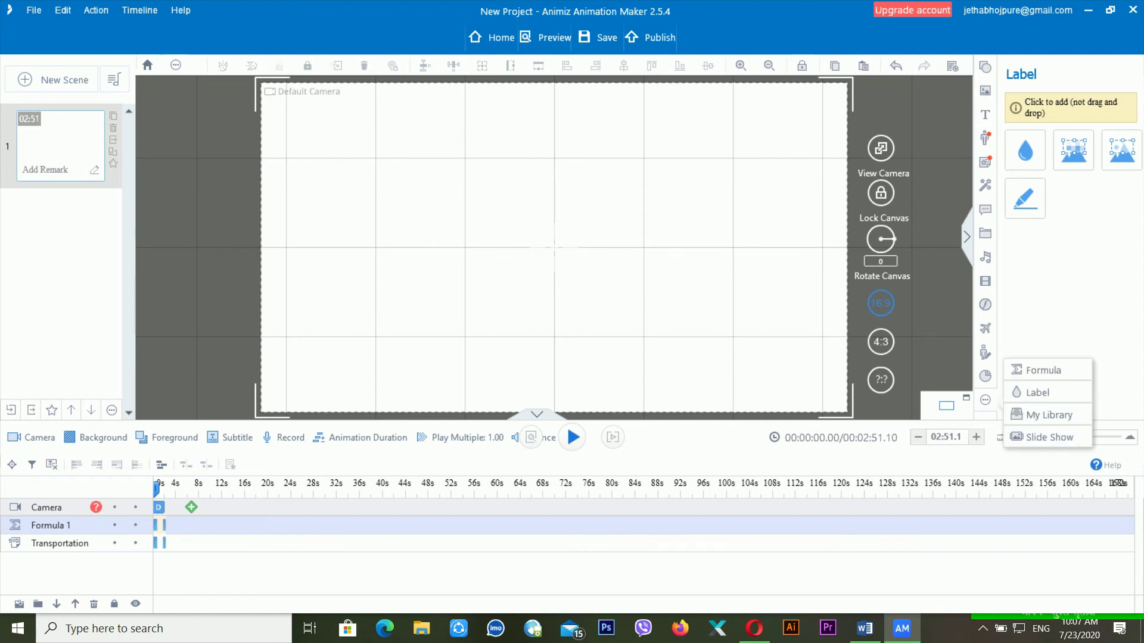
click(1066, 428)
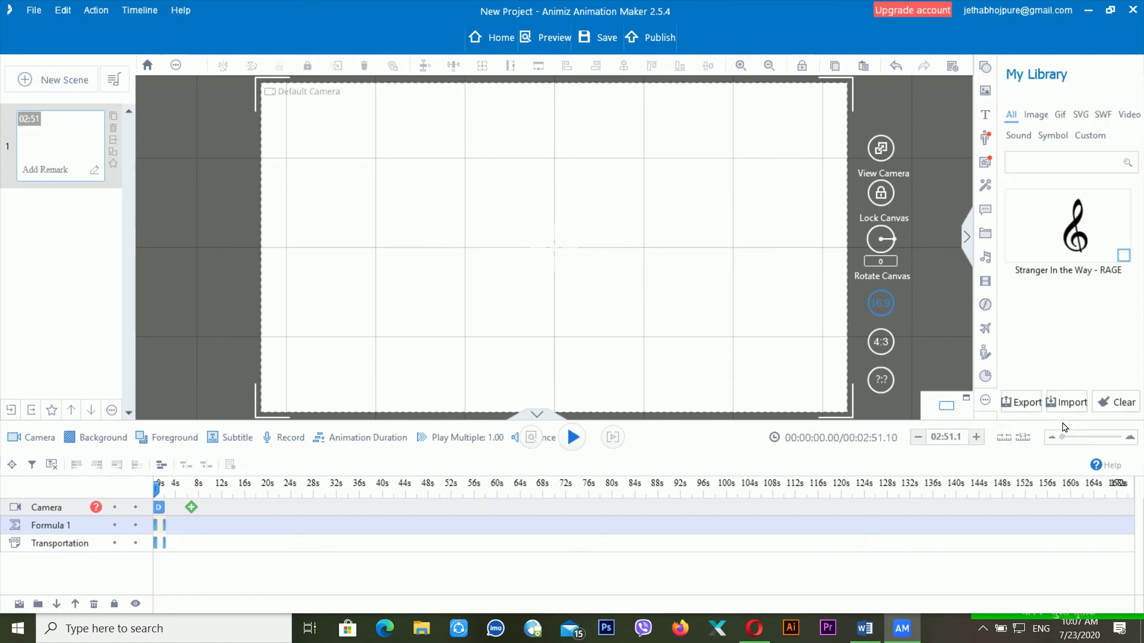
mouse_move(1098, 247)
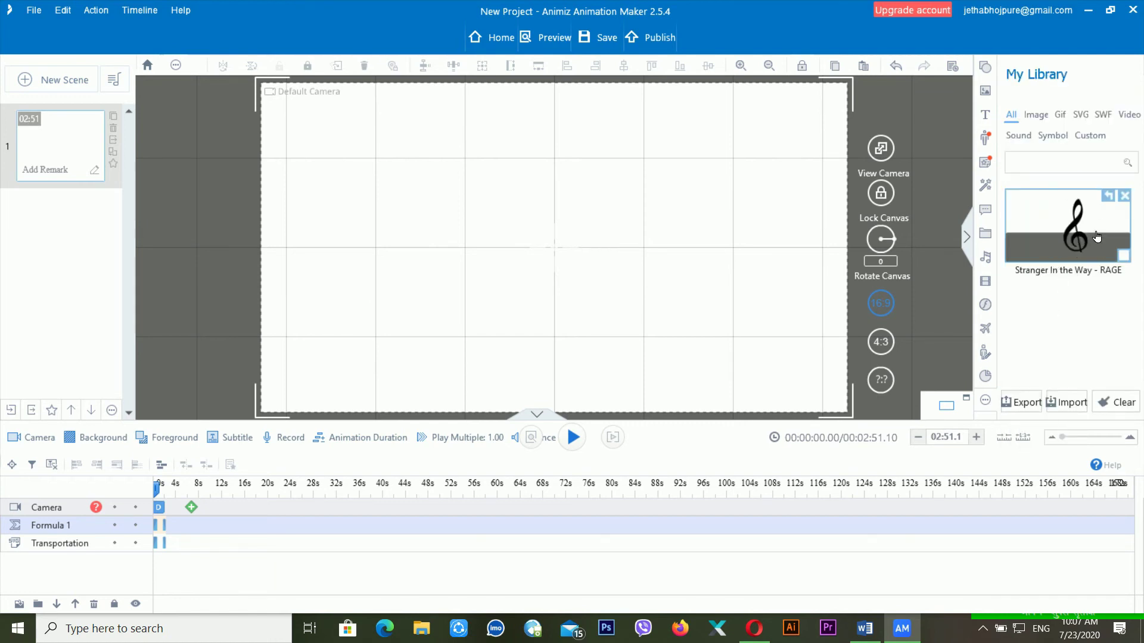
click(1035, 119)
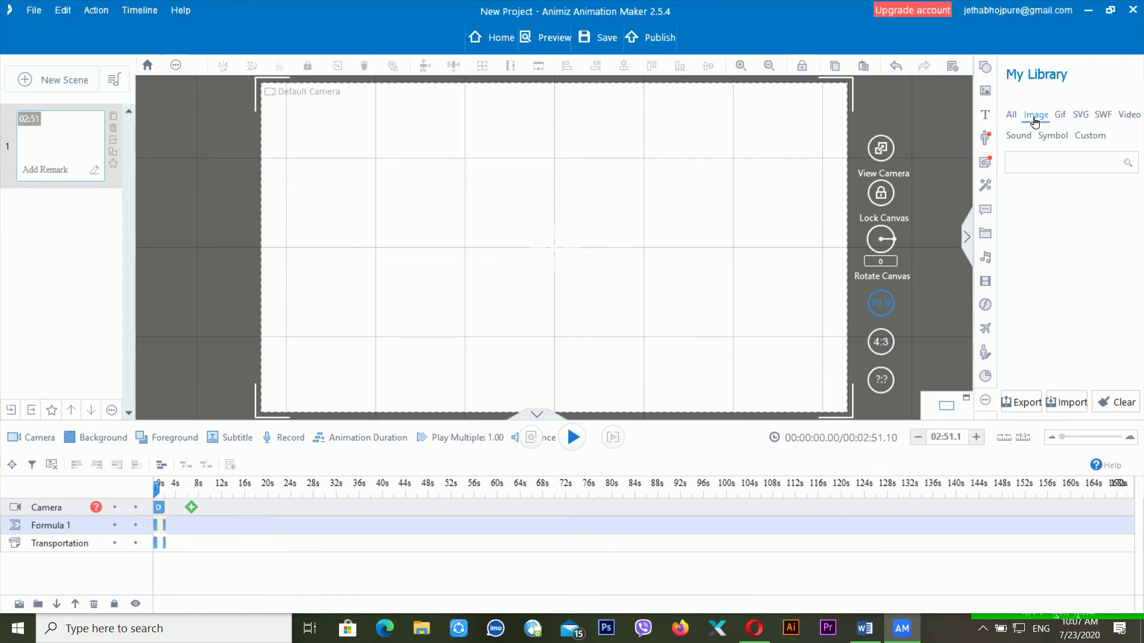
click(1011, 115)
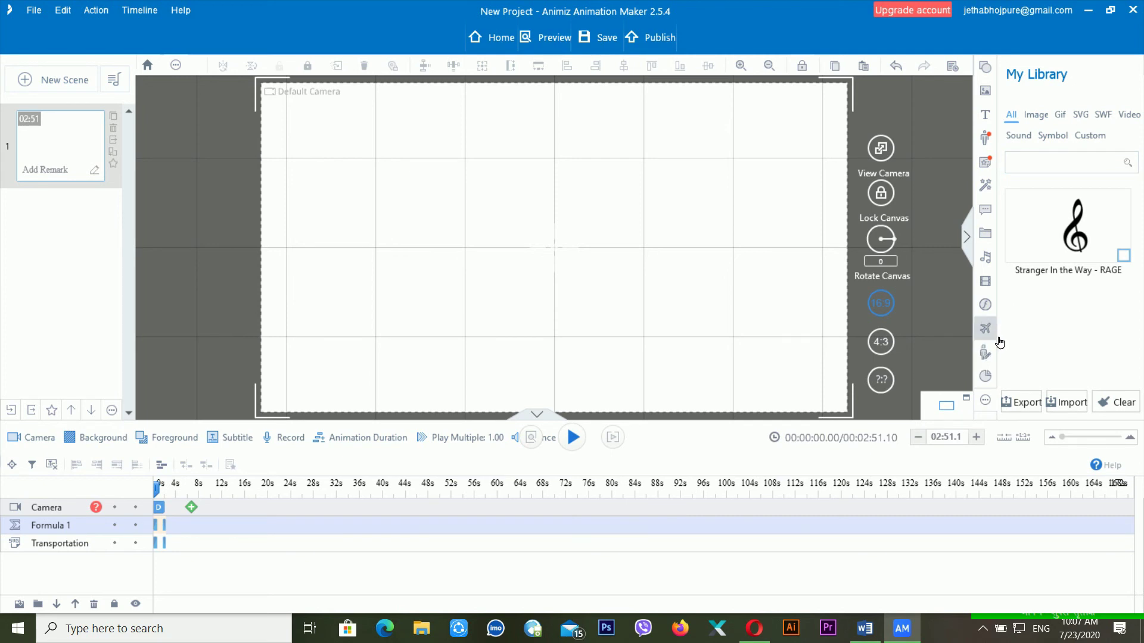
Step: Examine the Slide Show object's local image selection and close it without choosing a file
click(985, 400)
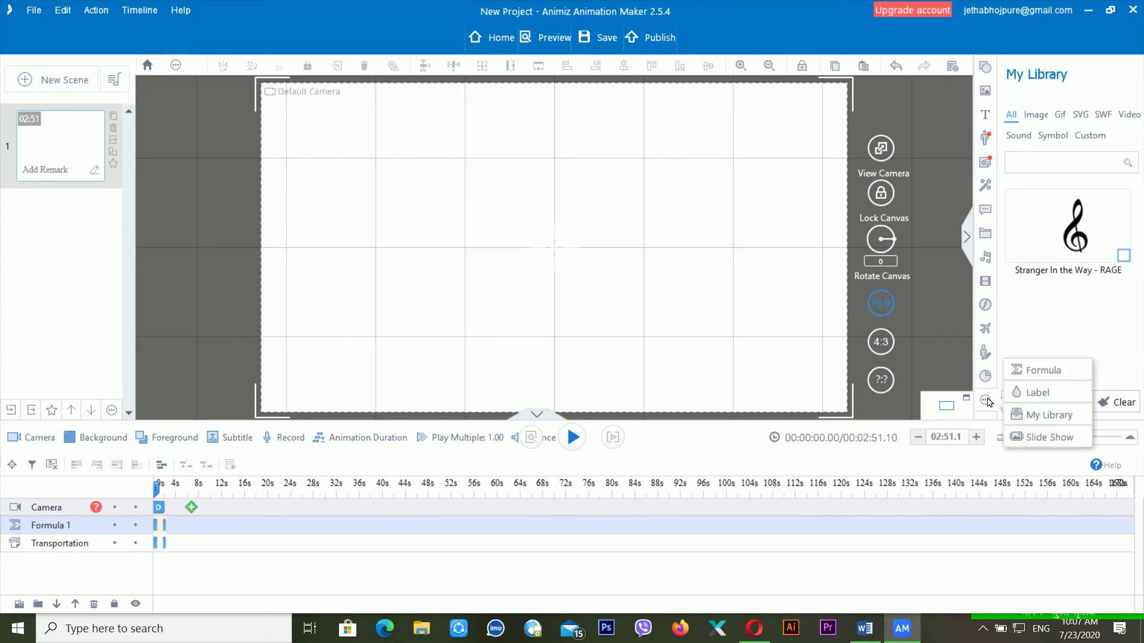
click(1034, 443)
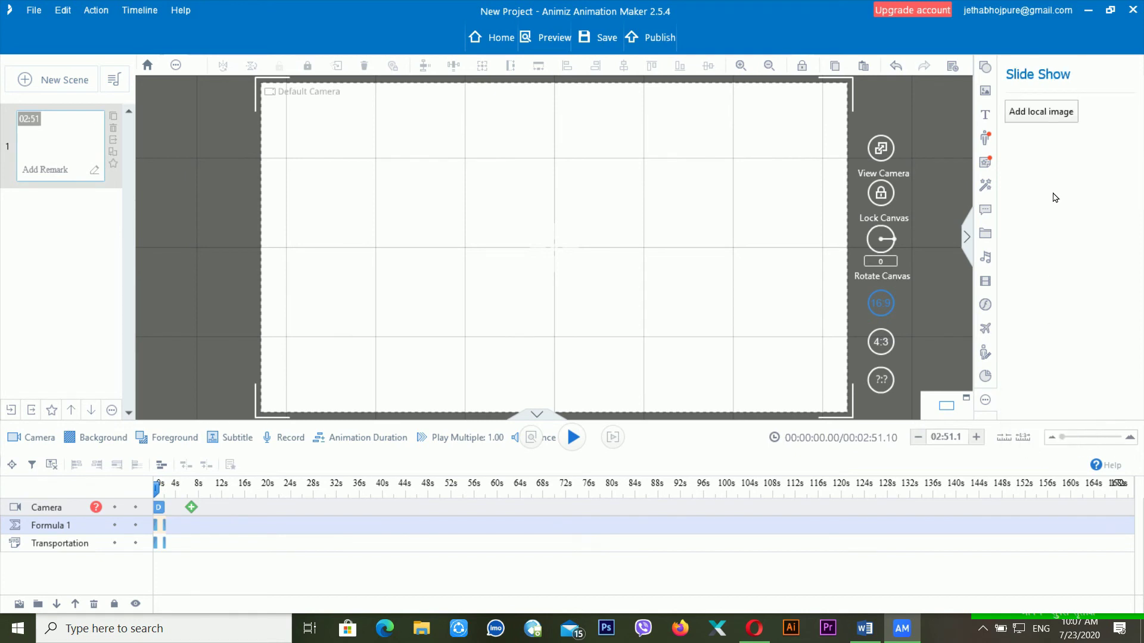
click(1042, 117)
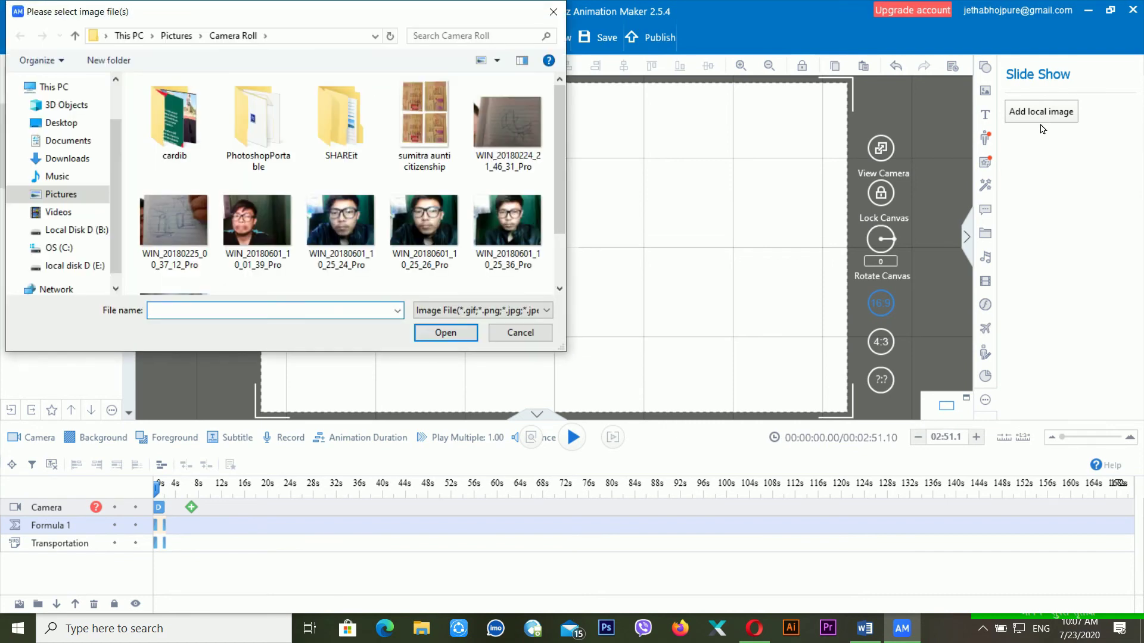
click(554, 11)
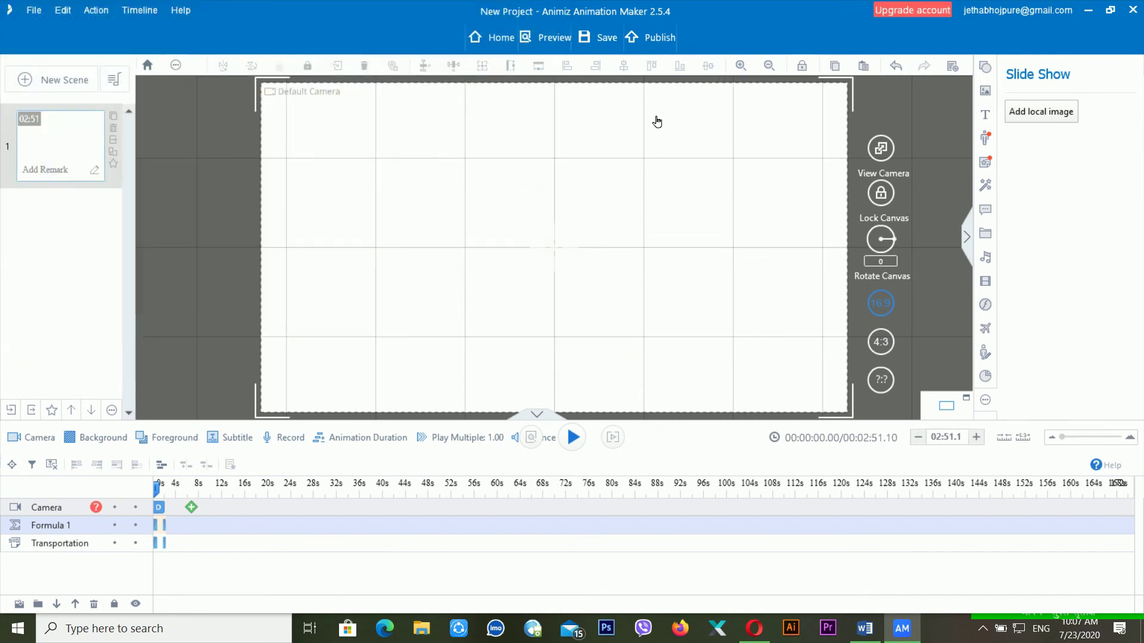